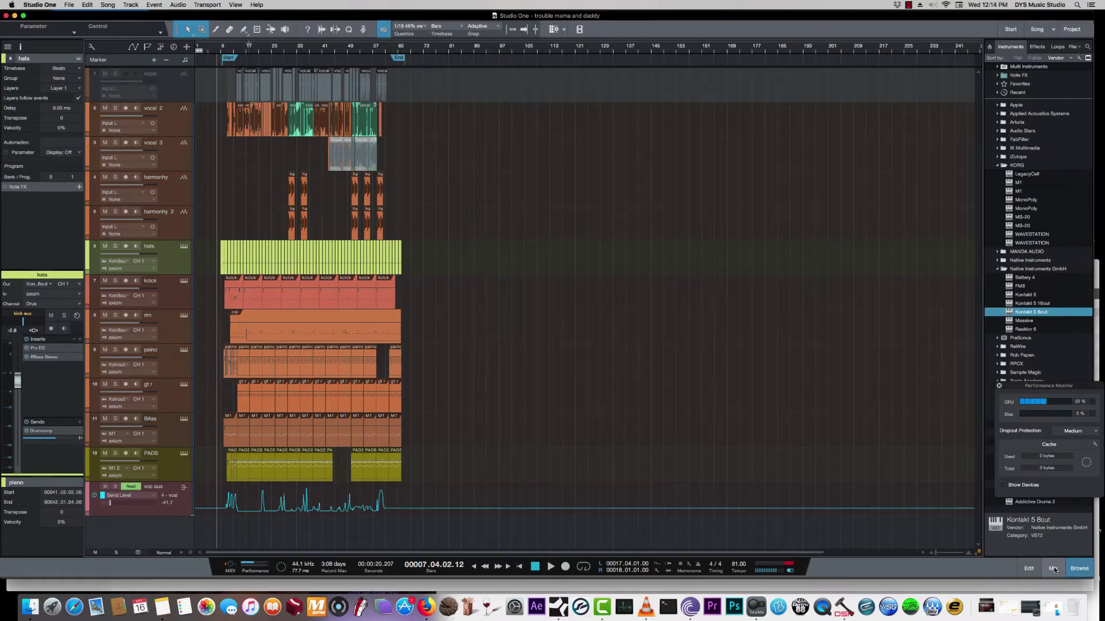
Step: Switch to the recording studio's YouTube channel page in Firefox
click(427, 607)
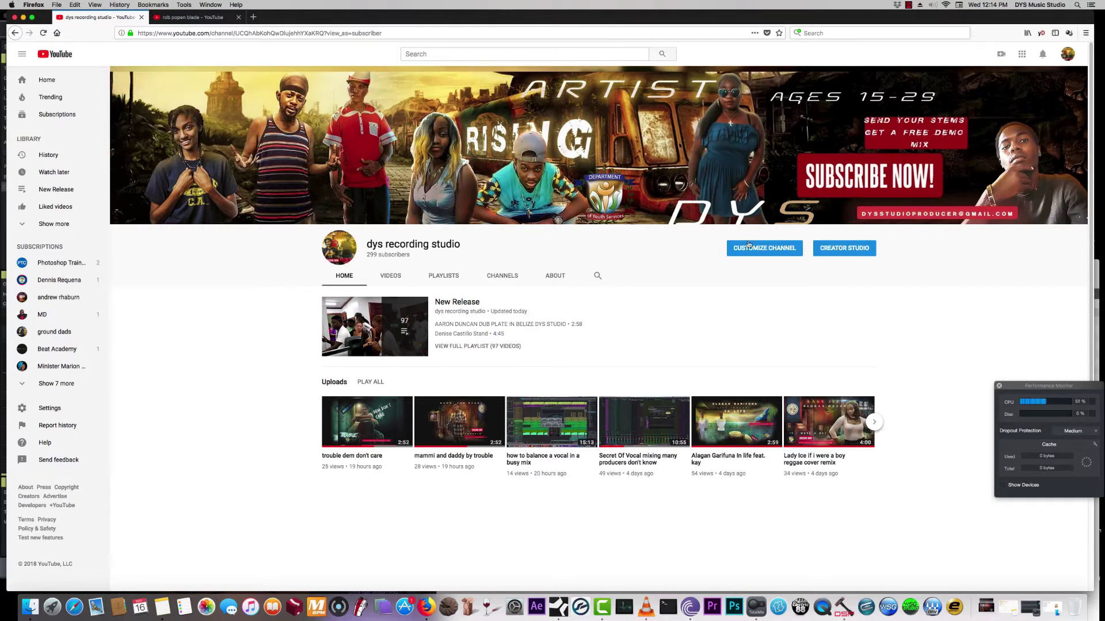
Step: Bring the Studio One project window back to the front from the Dock
click(559, 607)
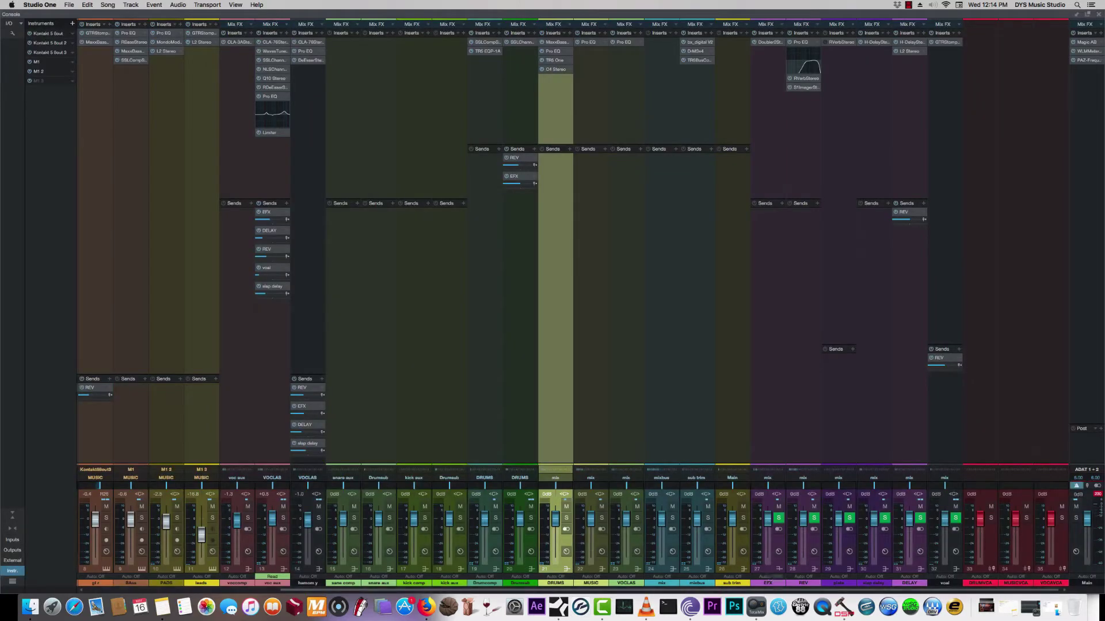
Step: Select the MUSIC, VOCLAS and DRUMS bus strips on the Console in turn
click(602, 541)
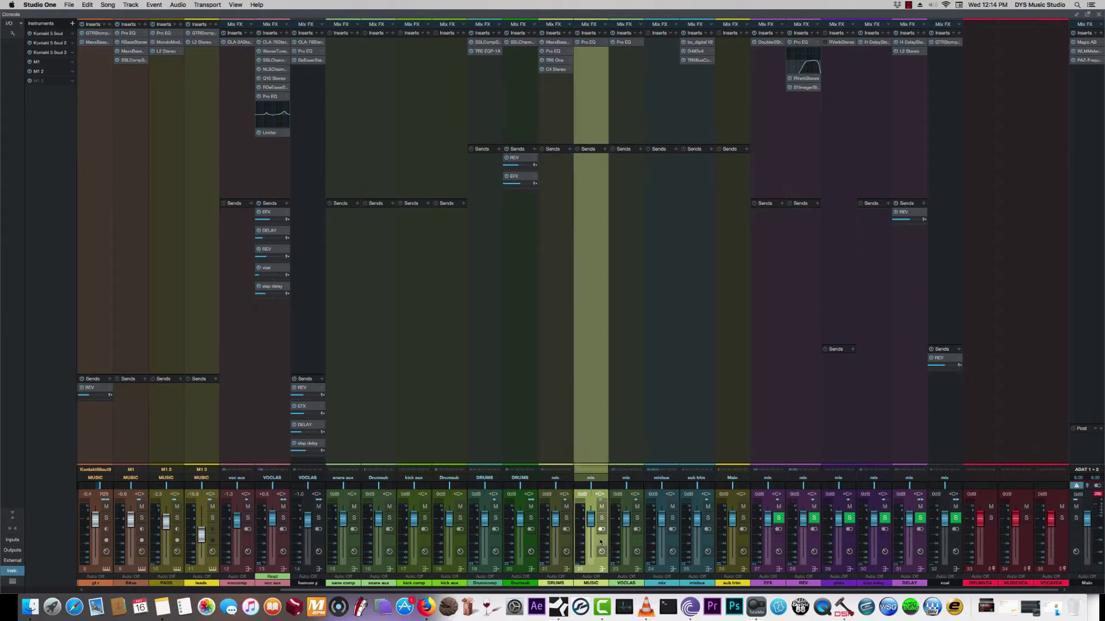
click(625, 541)
click(564, 541)
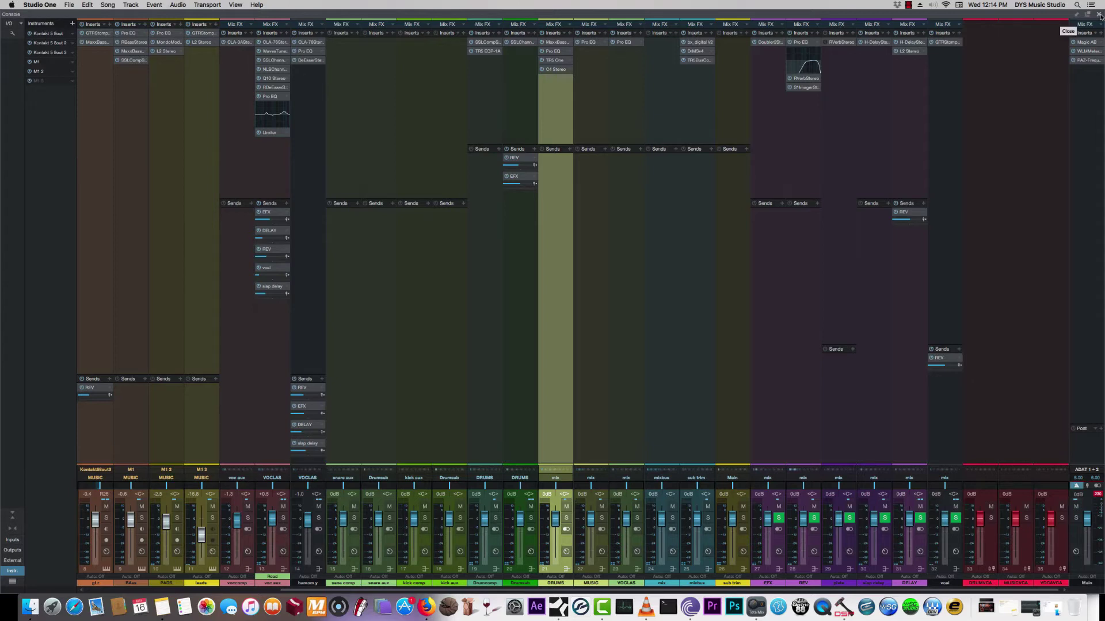
Step: Close the Console and move the playback position to around bar 8
click(1099, 16)
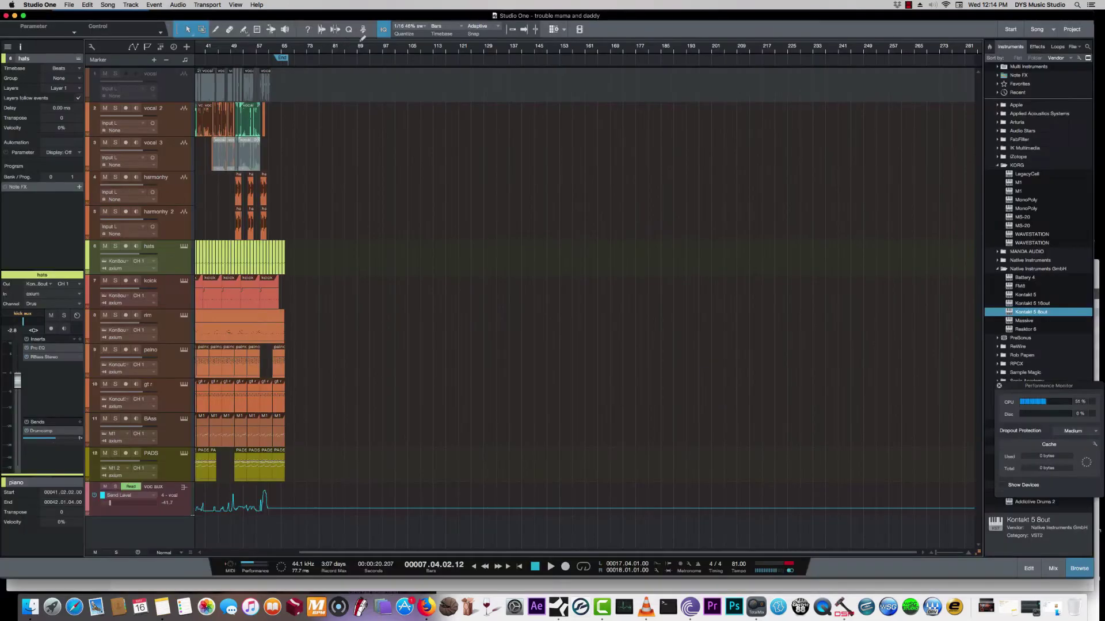
drag(345, 552, 241, 140)
click(222, 47)
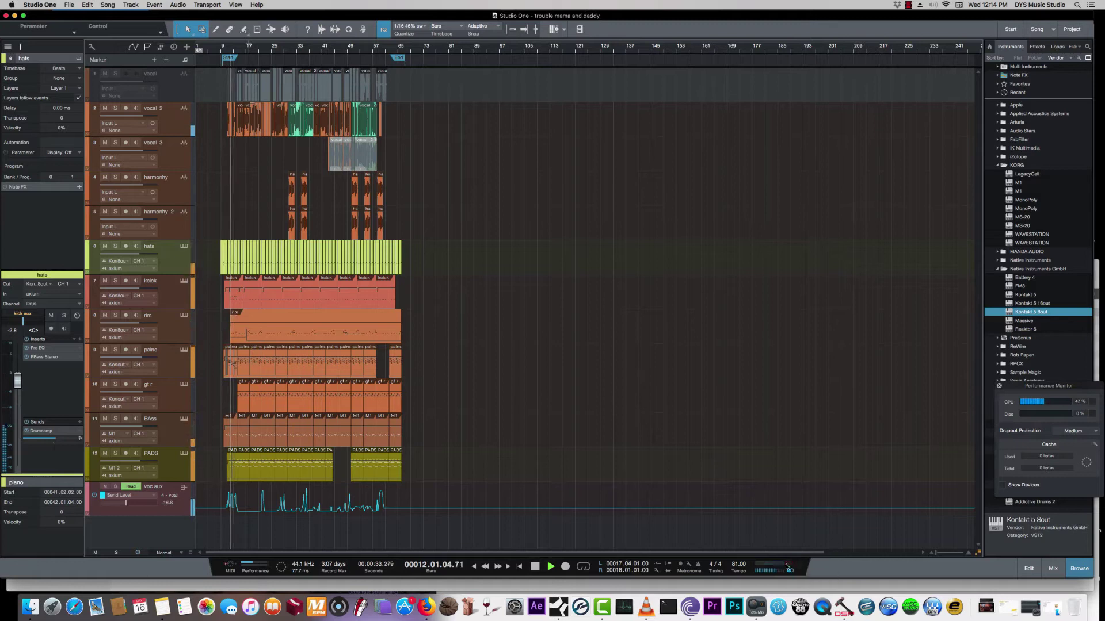
scroll(818, 553, right, 1)
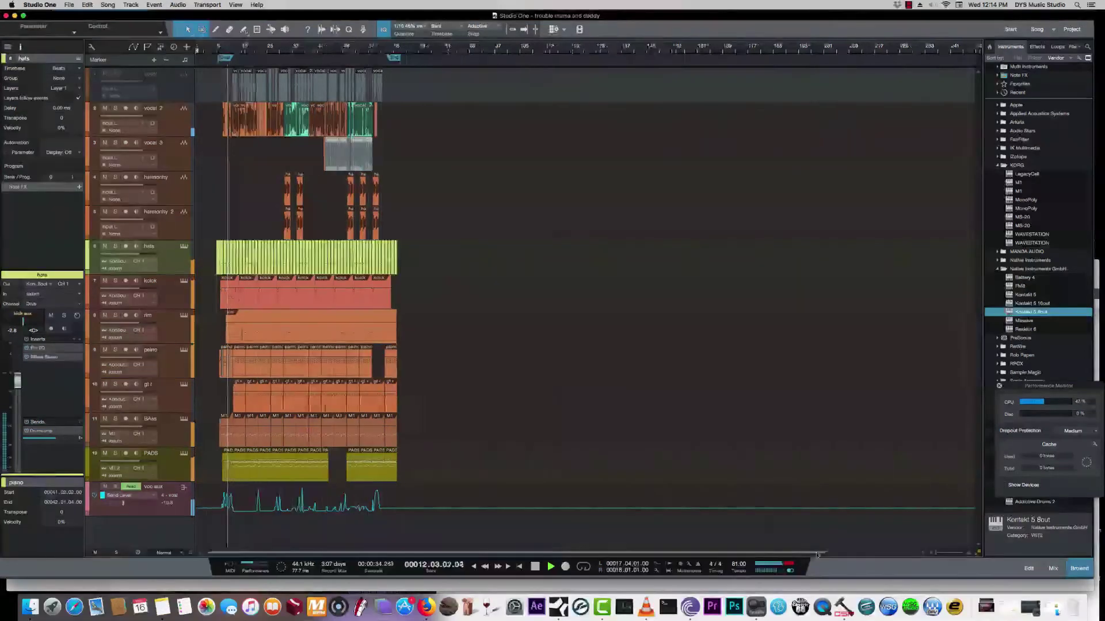
Step: Open the DRUMS bus Pro EQ and T-RackS One windows and arrange them side by side
click(1053, 568)
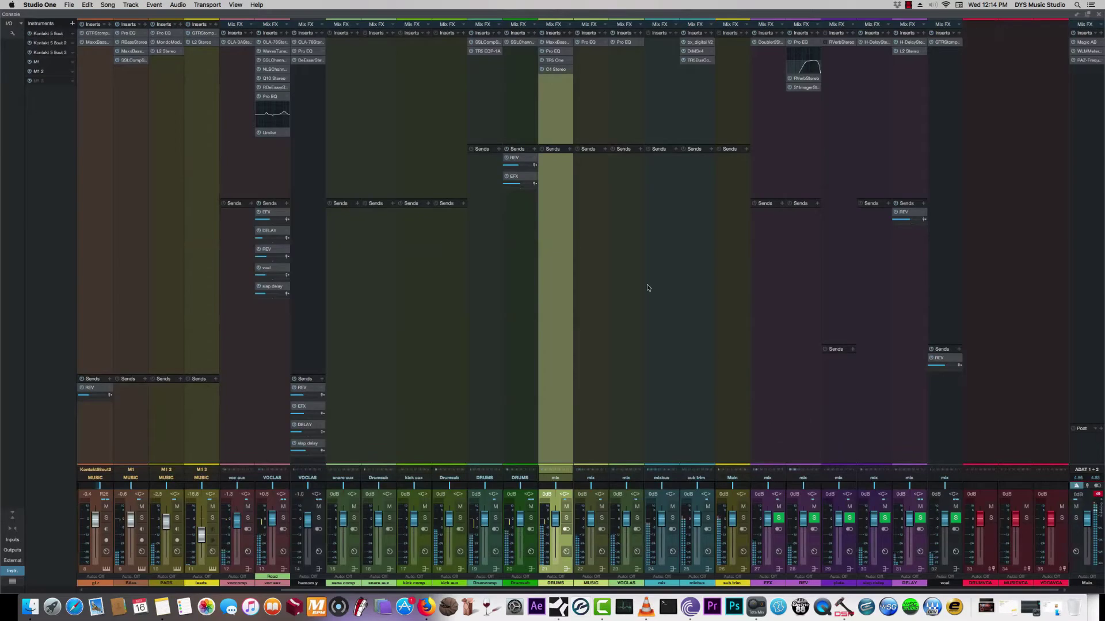
click(554, 51)
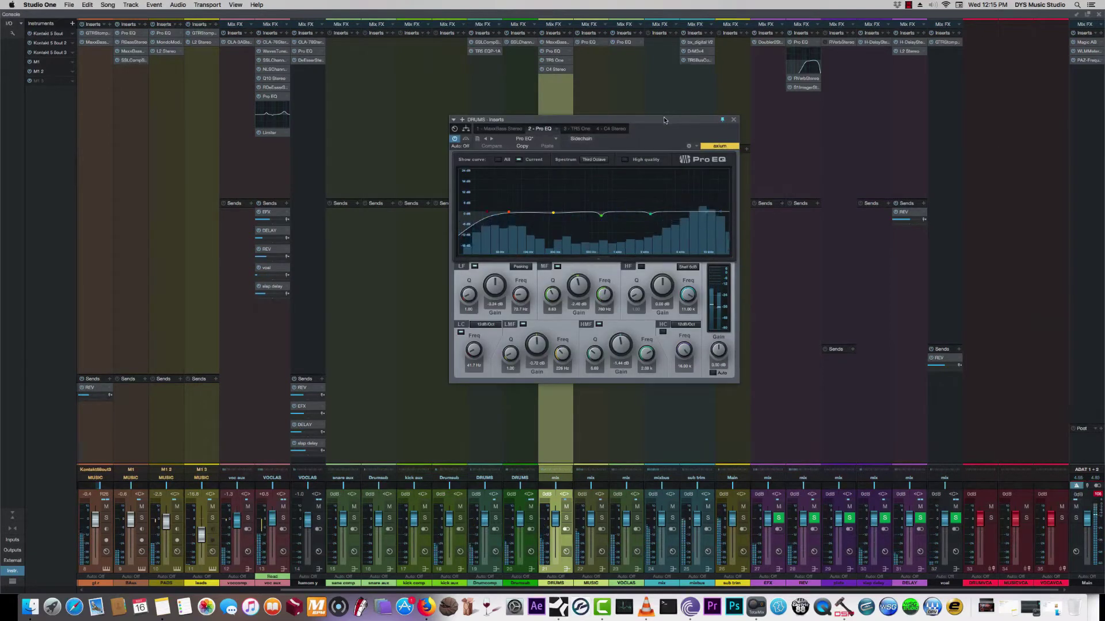
drag(667, 120, 615, 131)
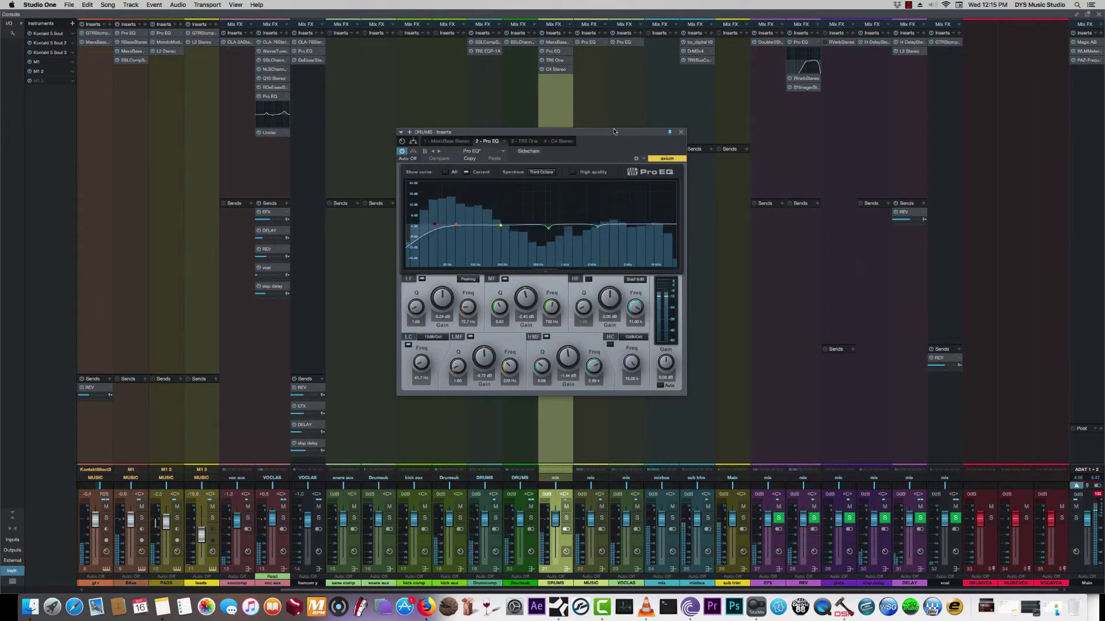
click(554, 61)
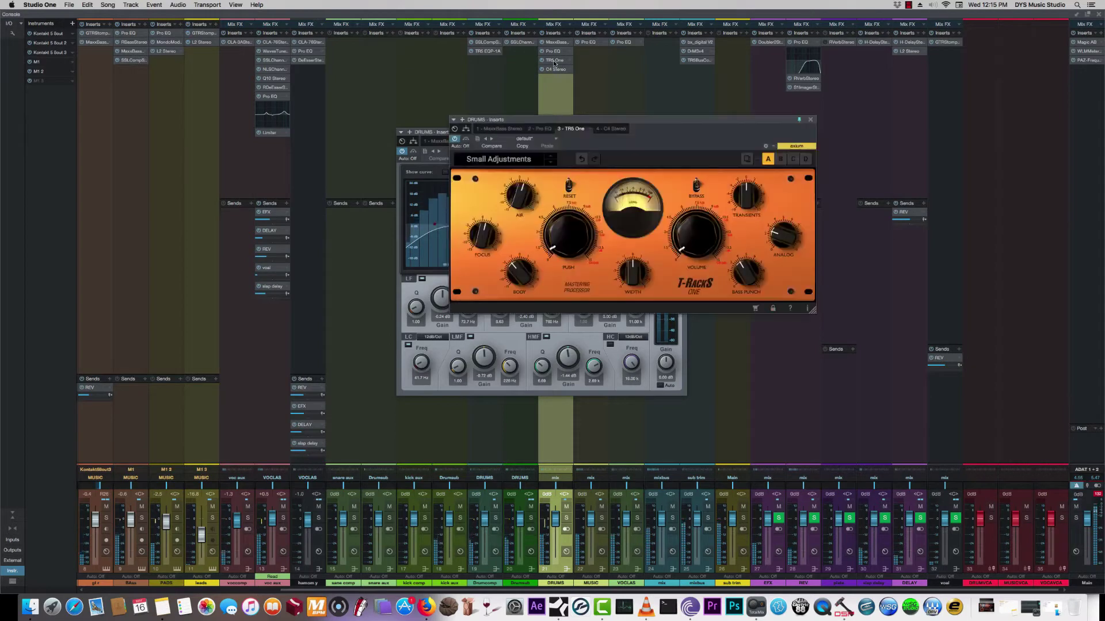
drag(547, 122, 758, 142)
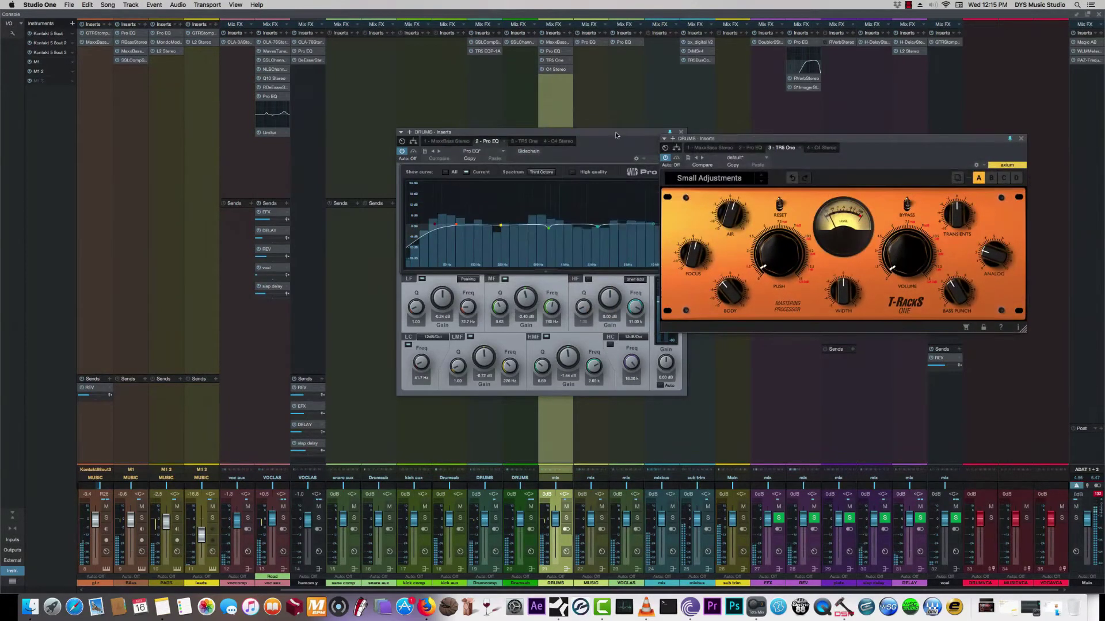
drag(616, 135, 509, 126)
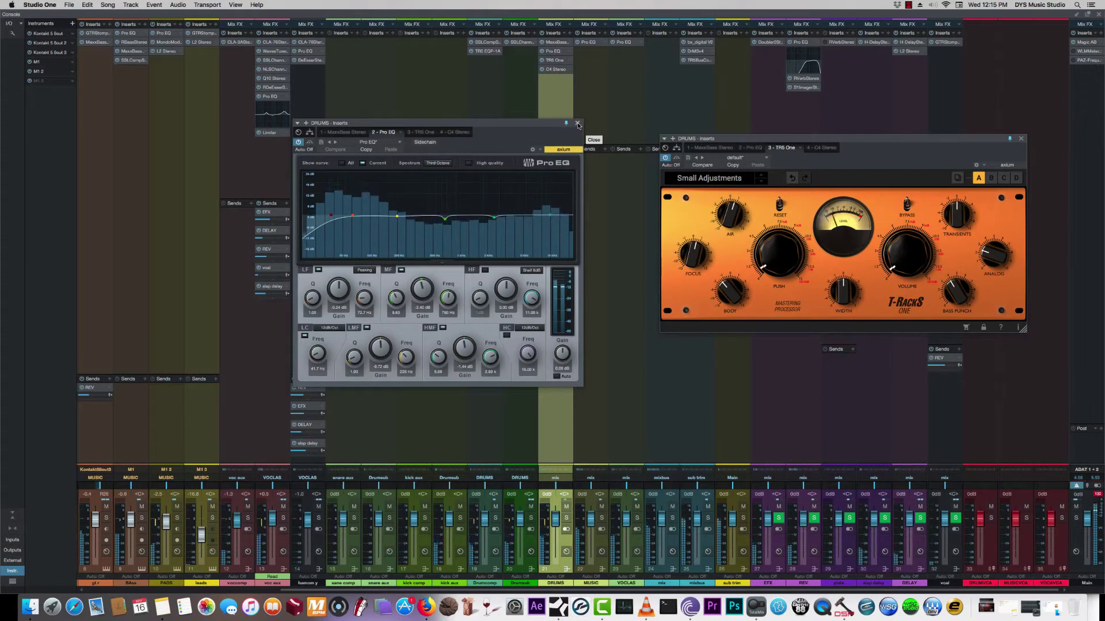
Step: Close the DRUMS Pro EQ, then use F3 to visit the arrangement and return to the Console
click(577, 125)
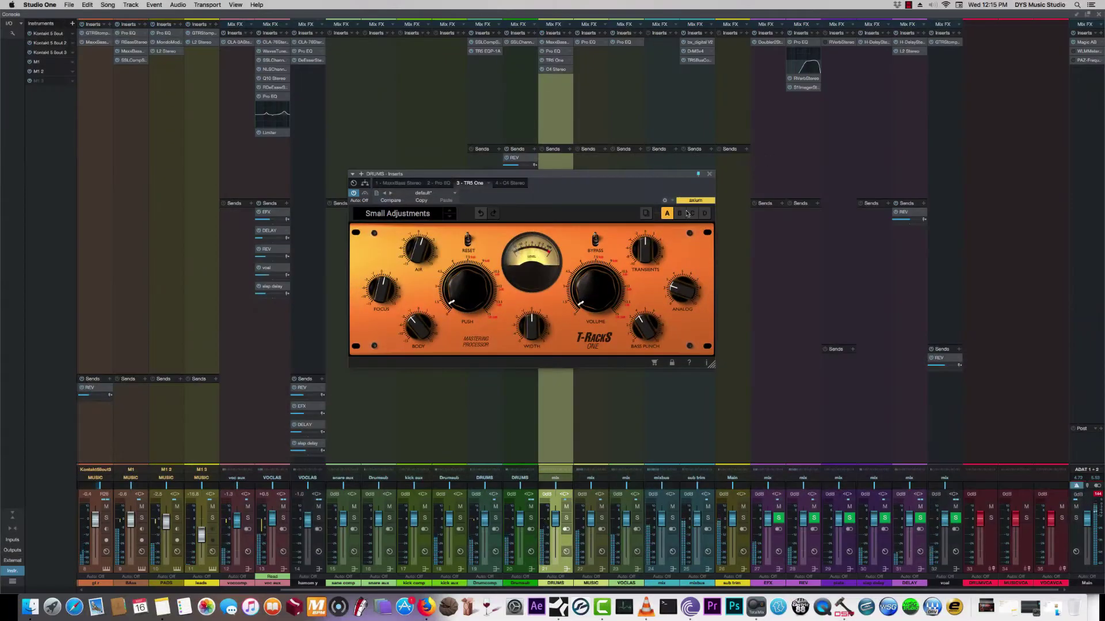
key(F3)
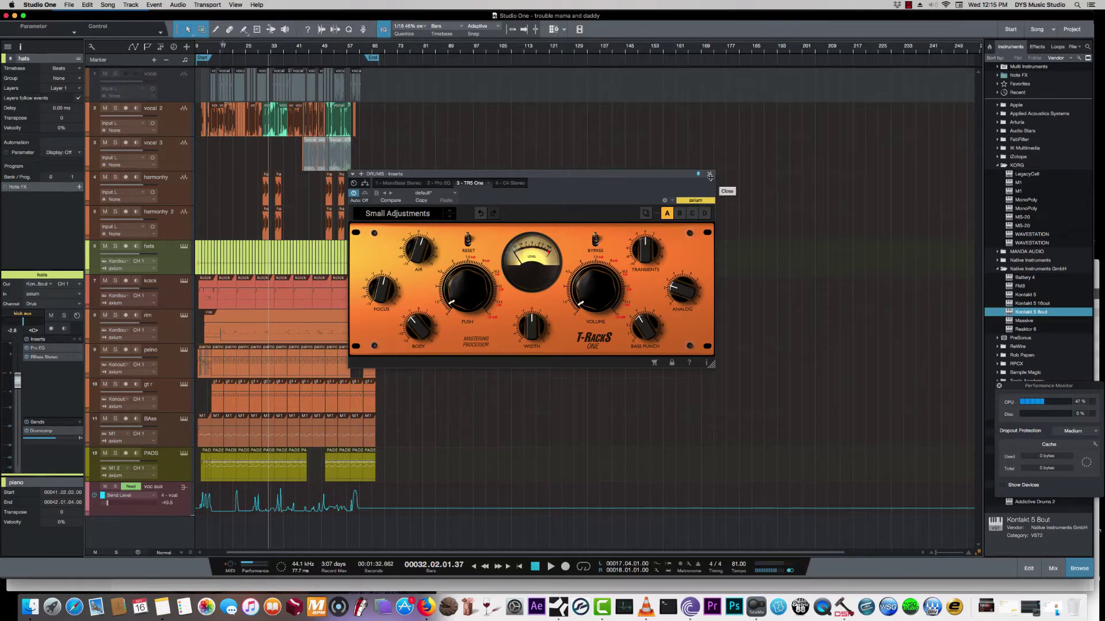
key(F3)
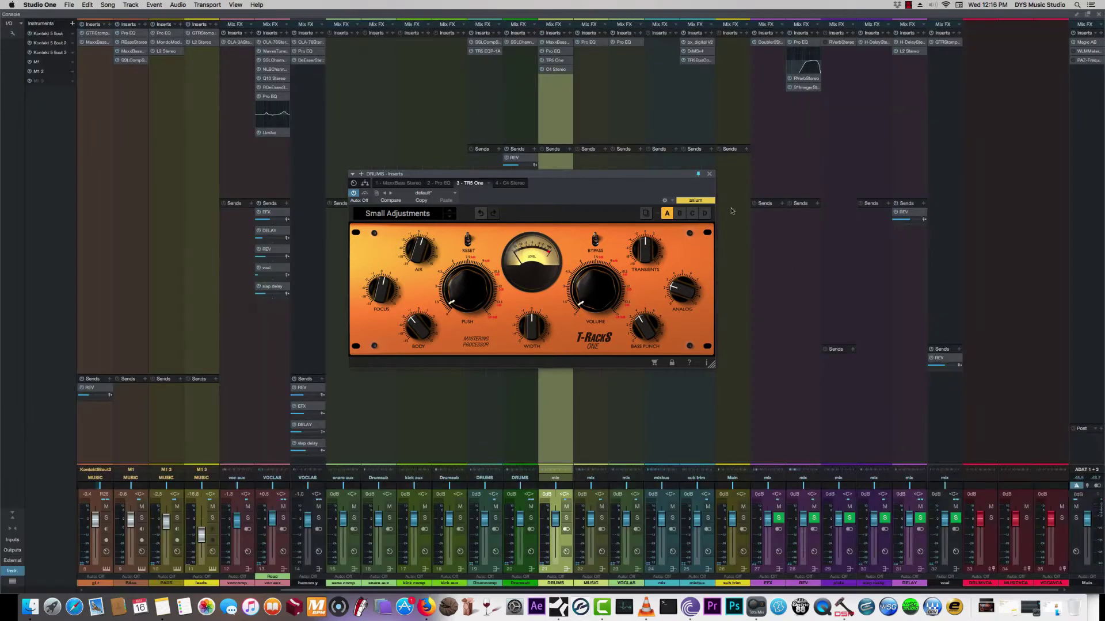
Step: Start playback with the MUSIC bus soloed, T-RackS One window shifted left
drag(681, 179, 633, 177)
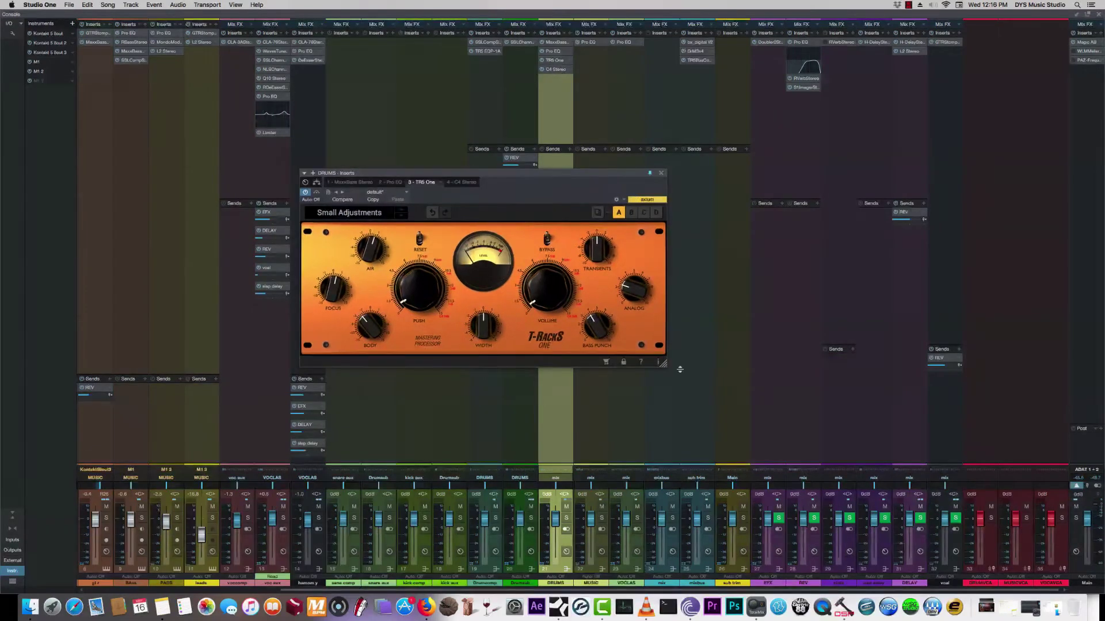
click(601, 518)
key(space)
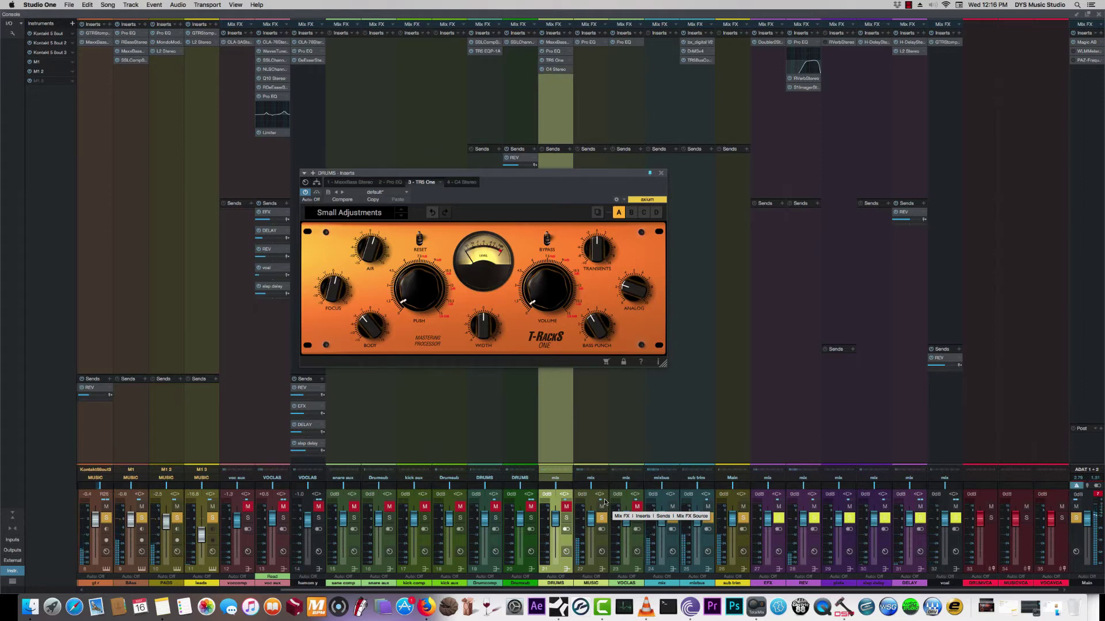
Step: Move the solo from MUSIC to VOCLAS, then to the DRUMS bus
click(637, 519)
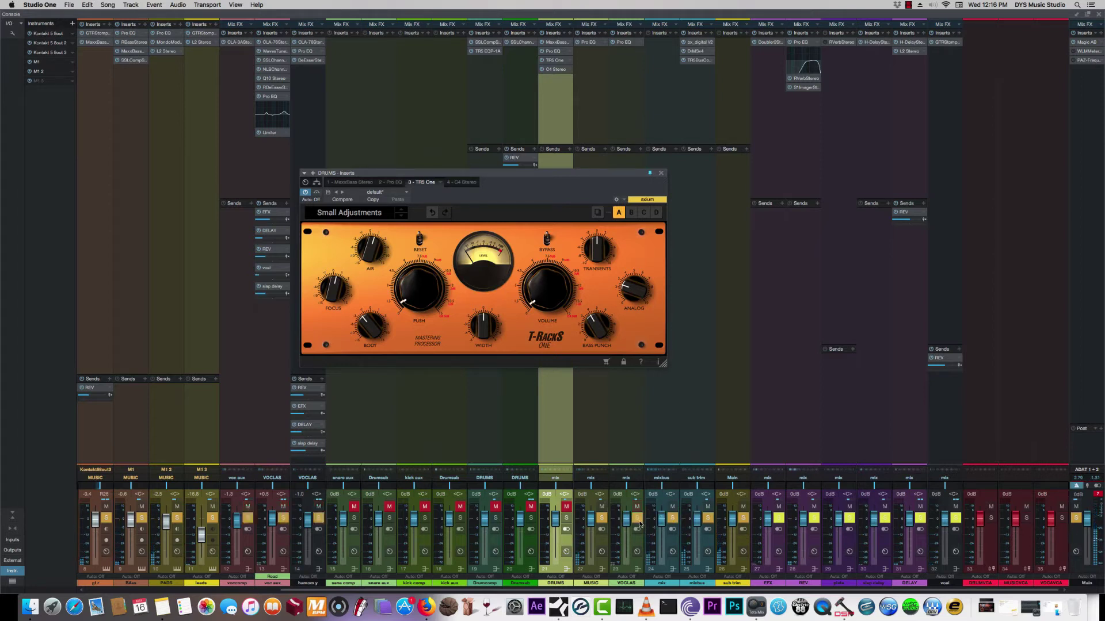
click(601, 516)
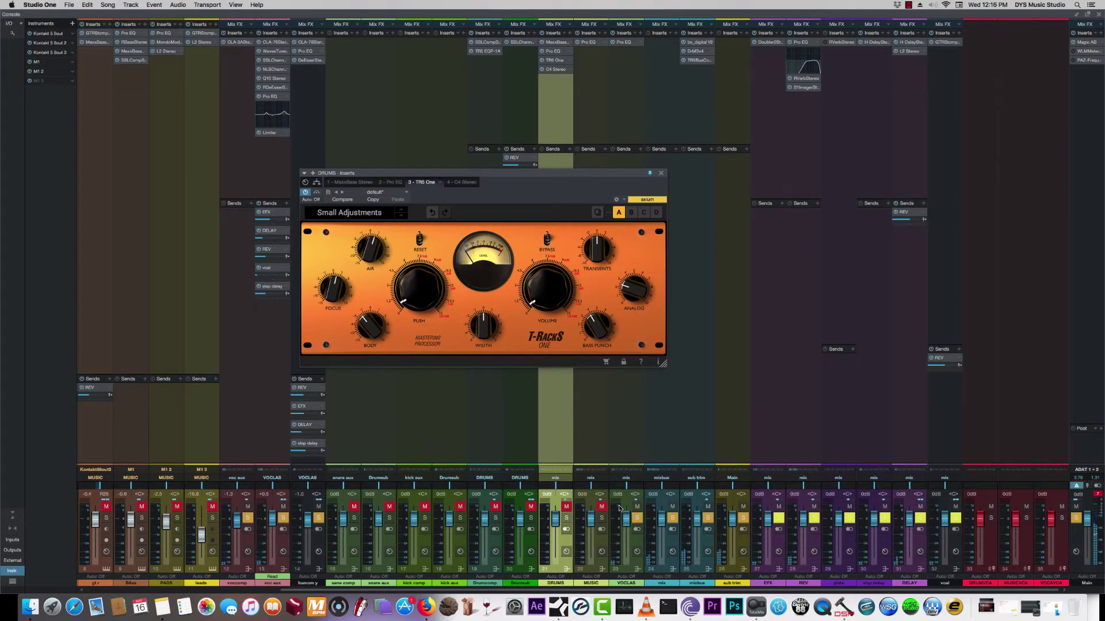
click(640, 520)
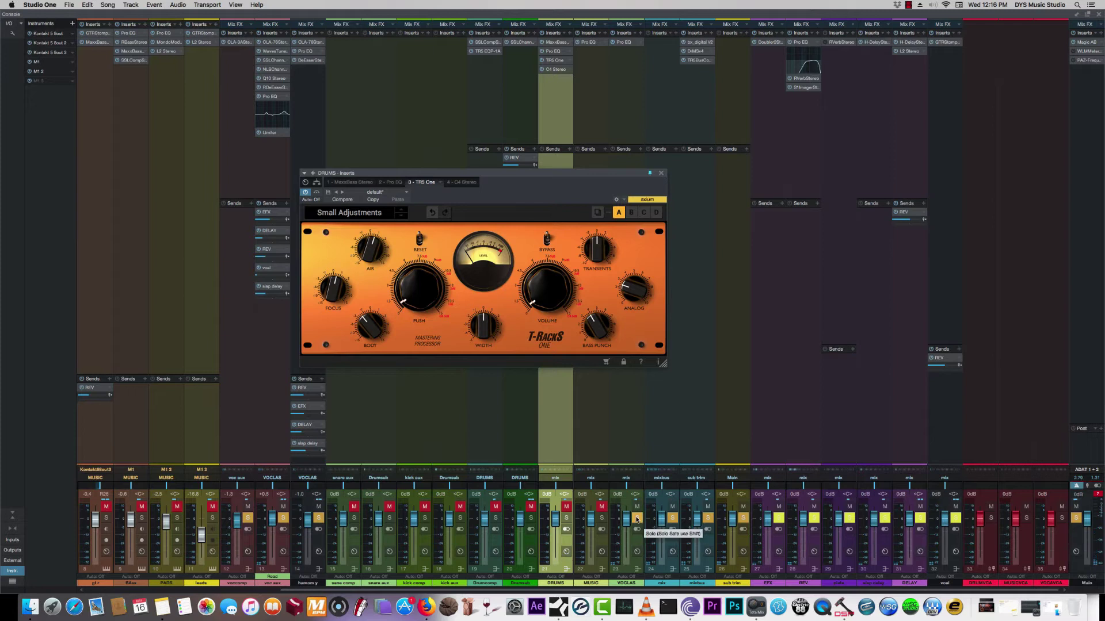
click(637, 520)
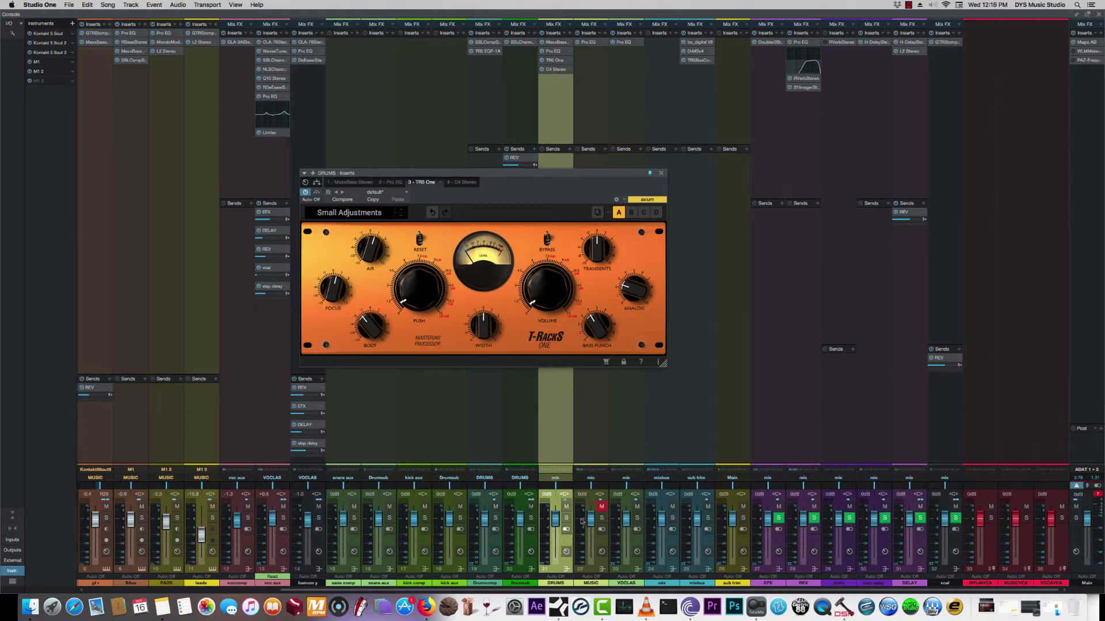
click(566, 519)
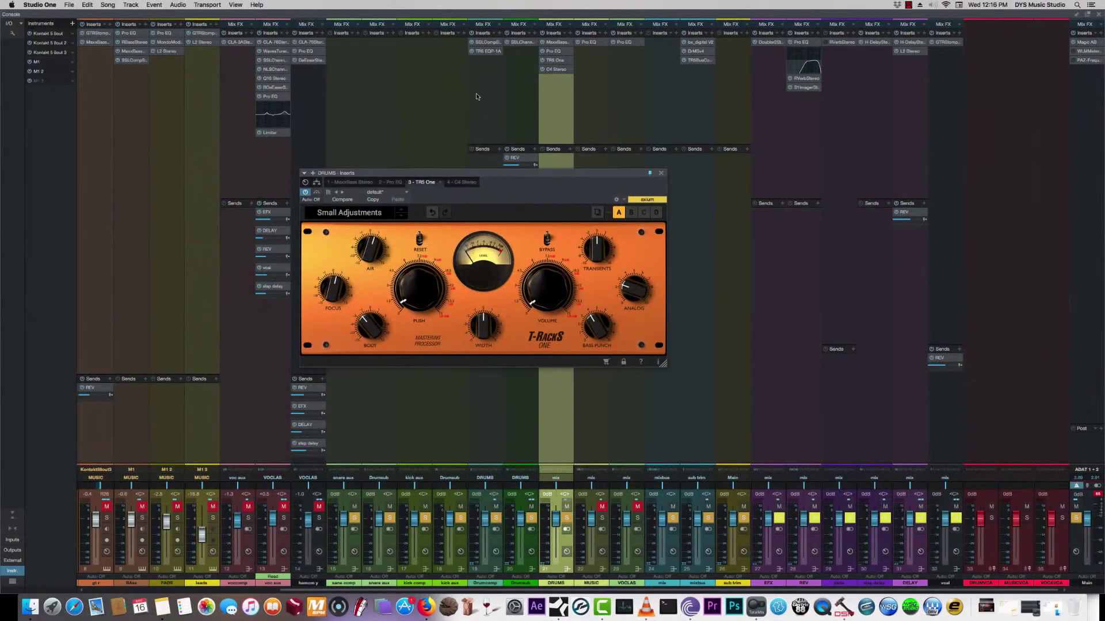
Step: Close the Drumcomp EQP-1A and DRUMS T-RackS One plugin windows
click(488, 53)
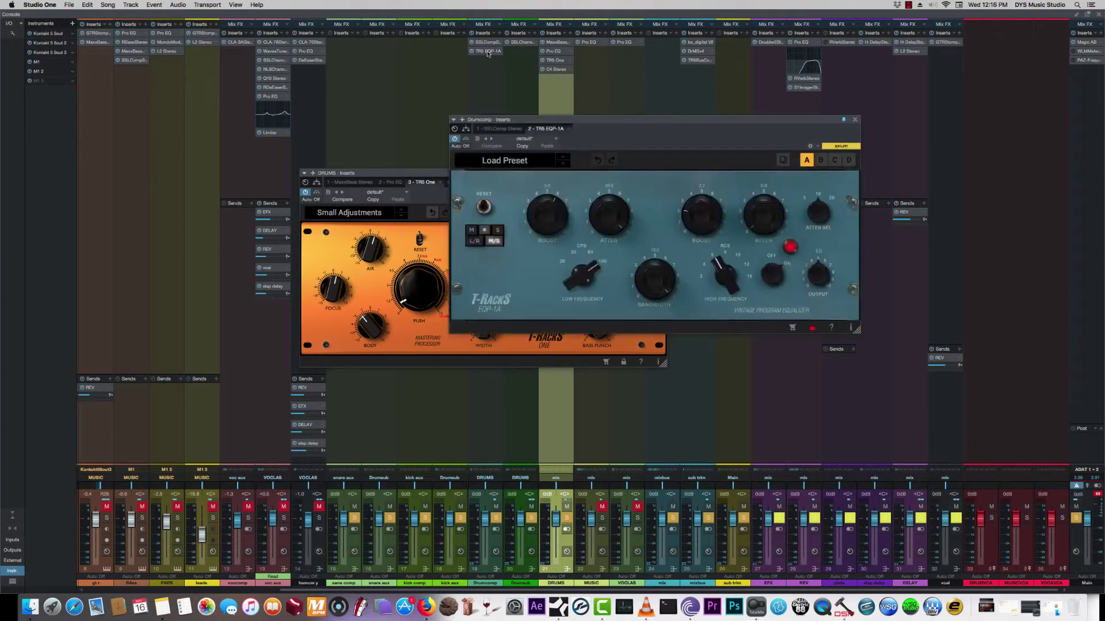
click(854, 120)
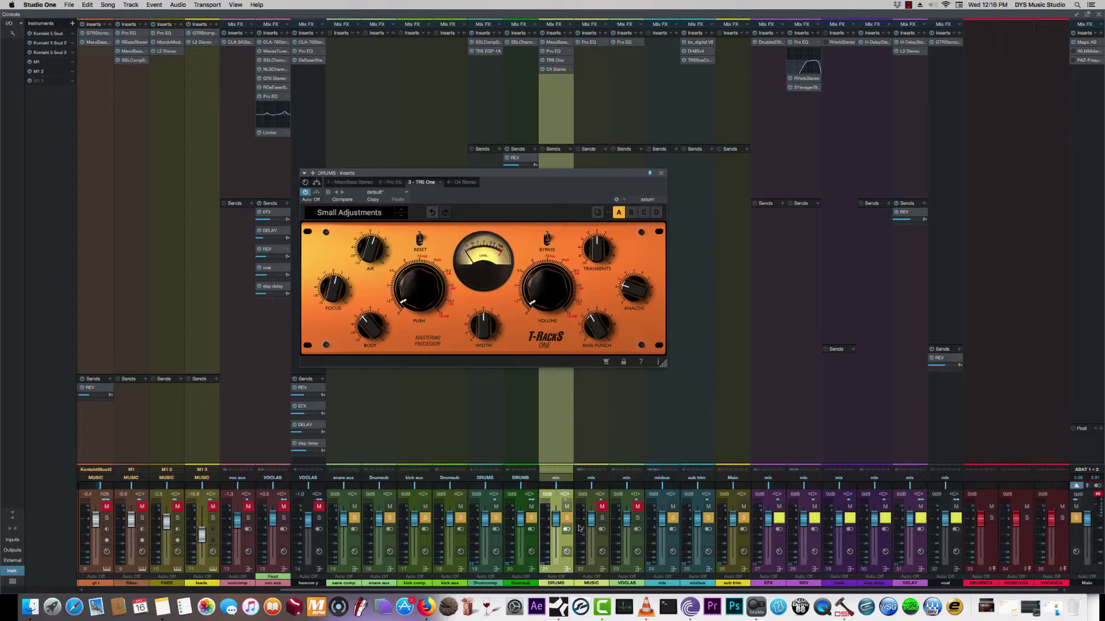
click(661, 175)
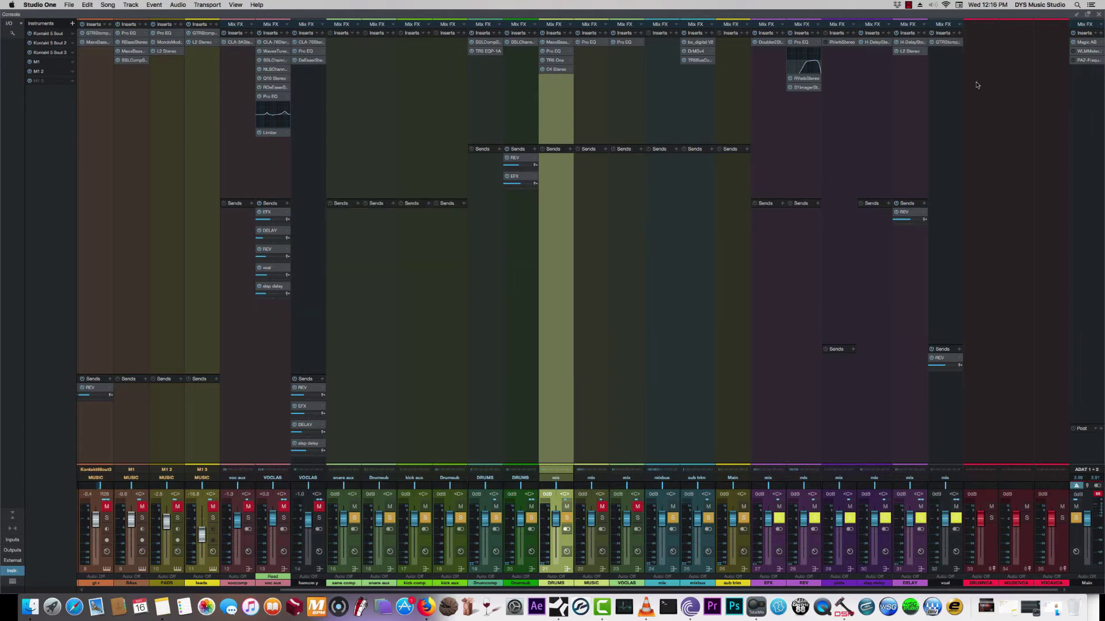
Step: Select the kick, snare and DRUMS channels, then close the Console
click(461, 547)
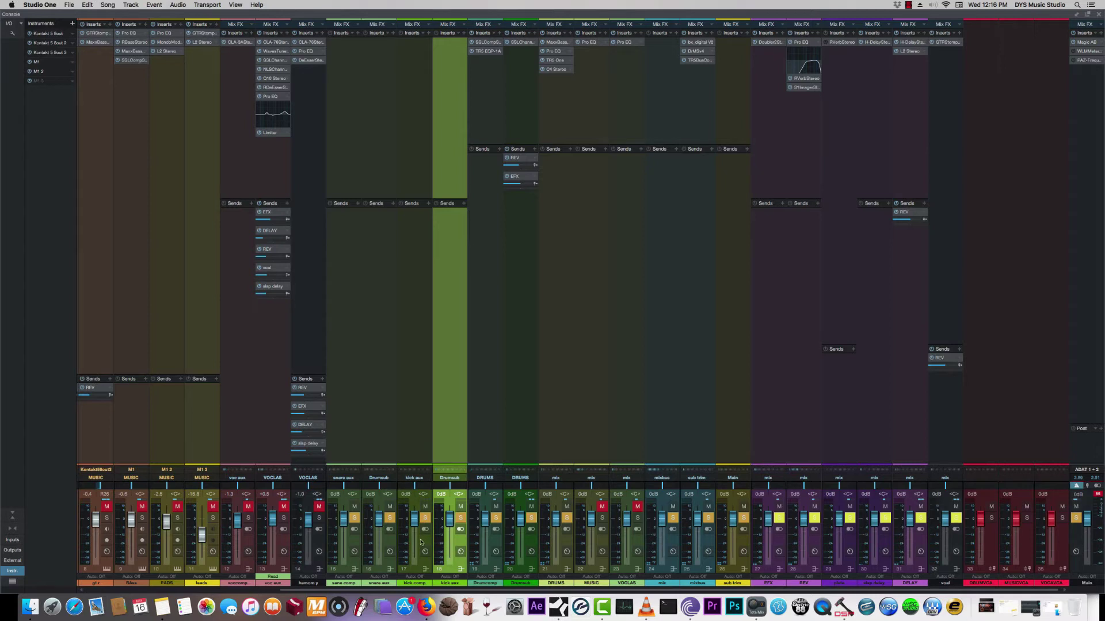
click(354, 52)
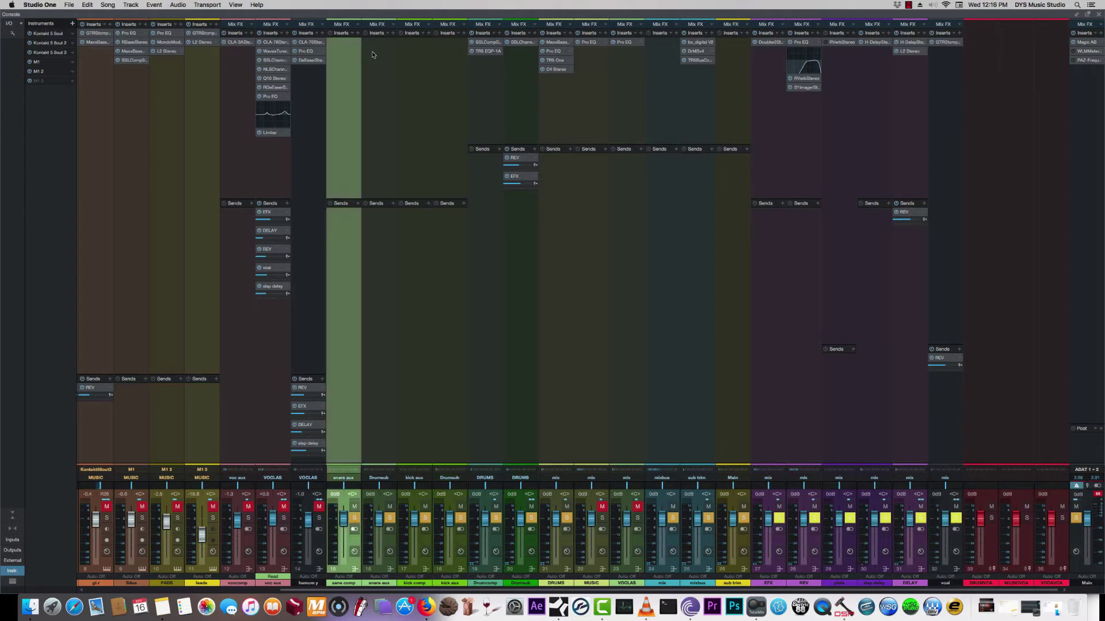
click(414, 56)
click(532, 536)
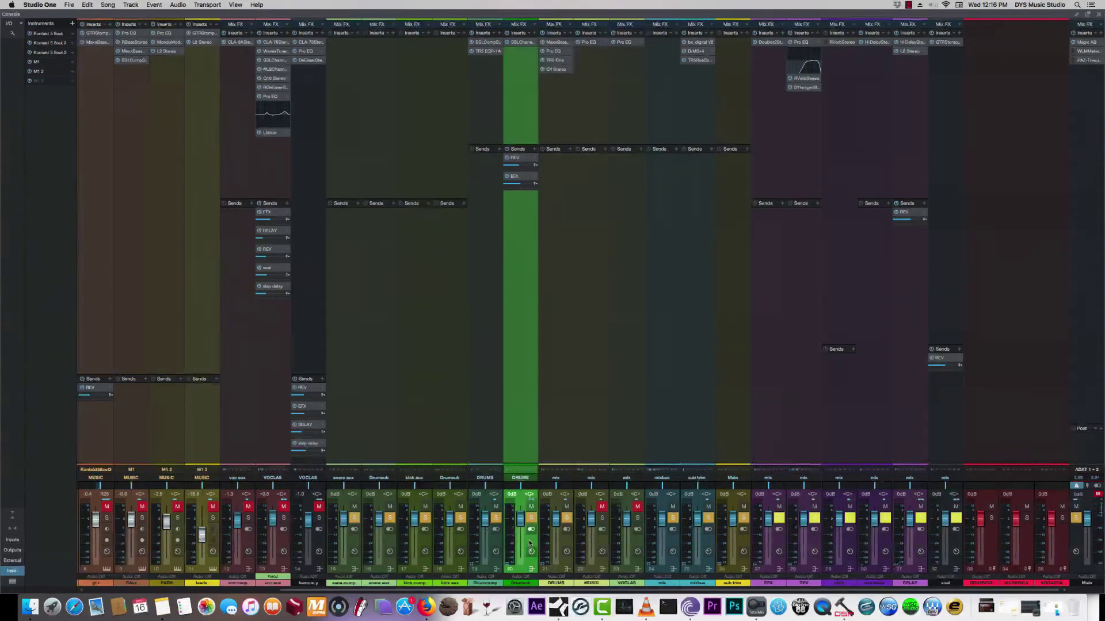
click(1101, 14)
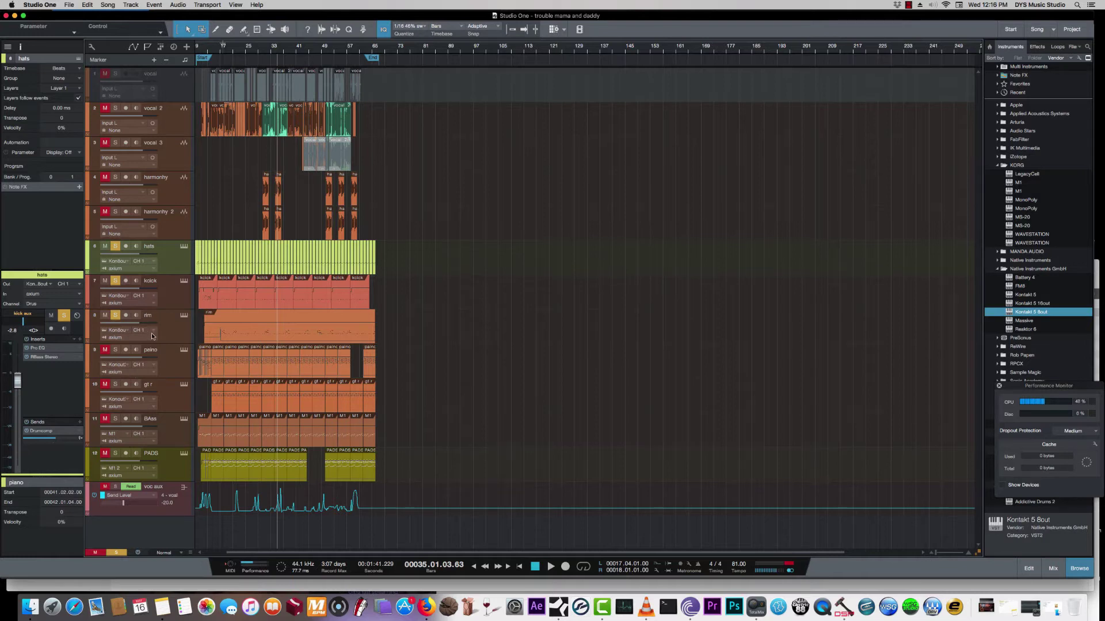
Step: Arm and disarm the hats track, then bring up the mixing console
click(125, 246)
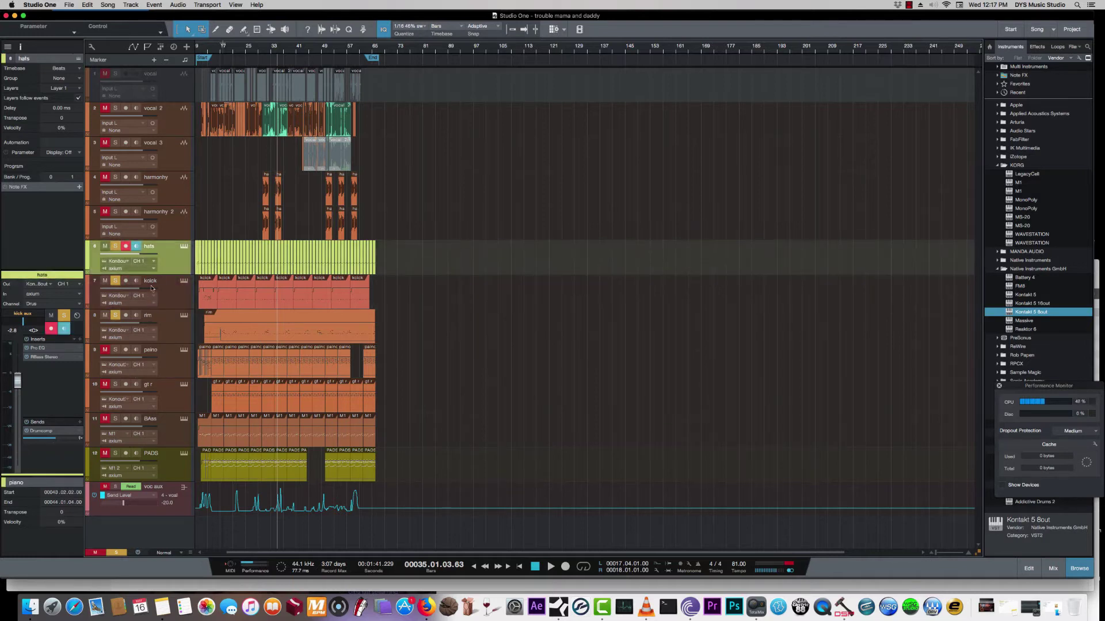
click(136, 246)
click(1053, 567)
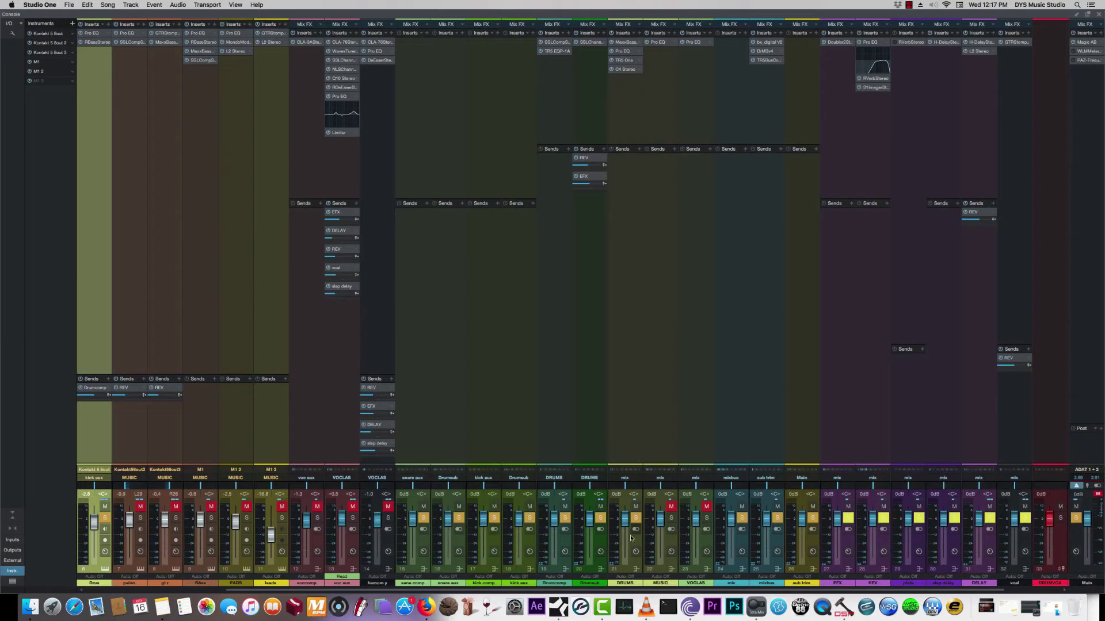
Step: Open the DRUMS bus MaxxBass and C4 windows, placing C4 below MaxxBass
click(632, 542)
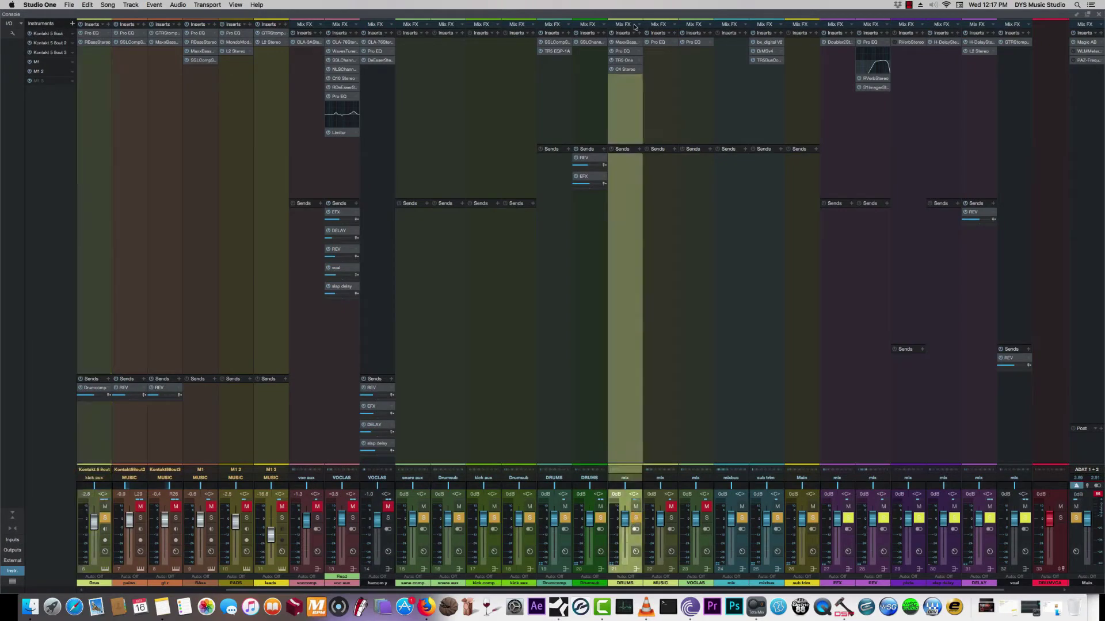
click(625, 44)
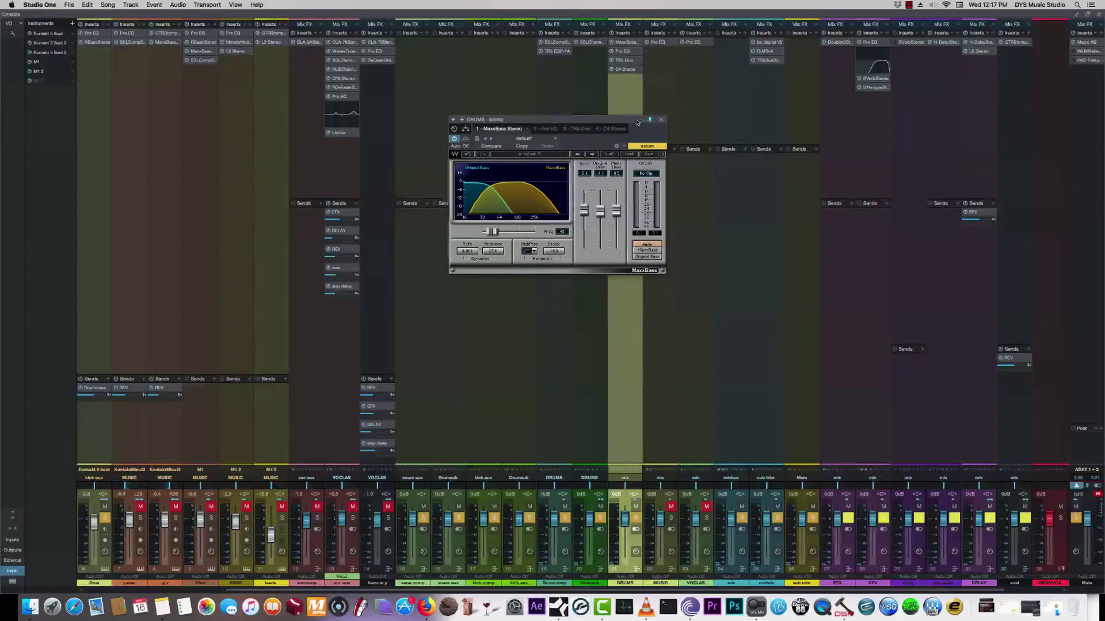
drag(646, 121, 513, 104)
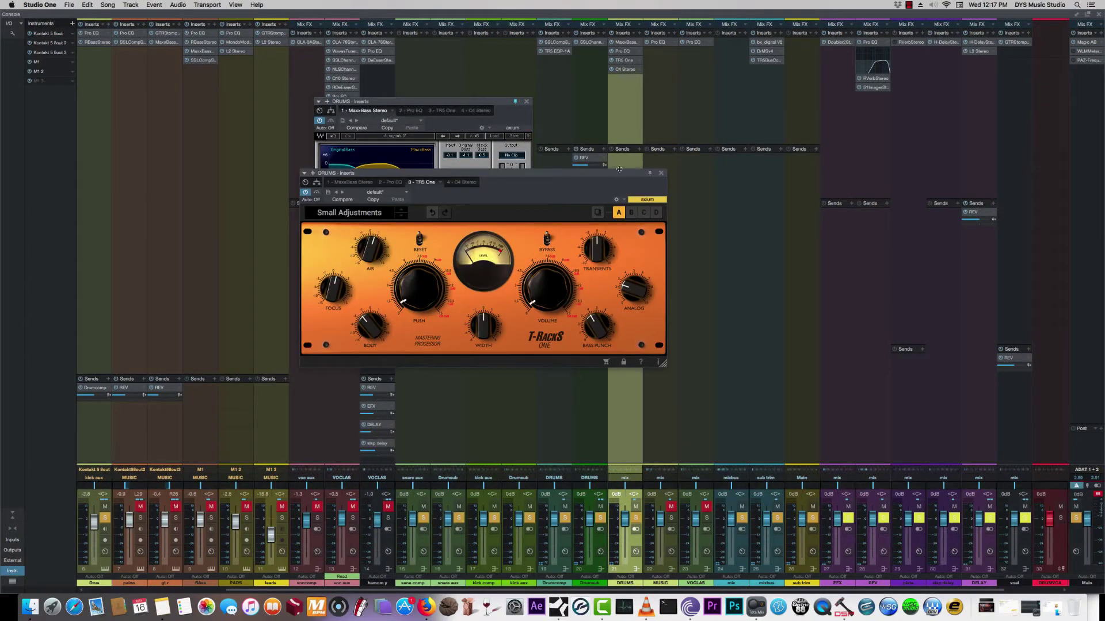
drag(568, 175, 906, 145)
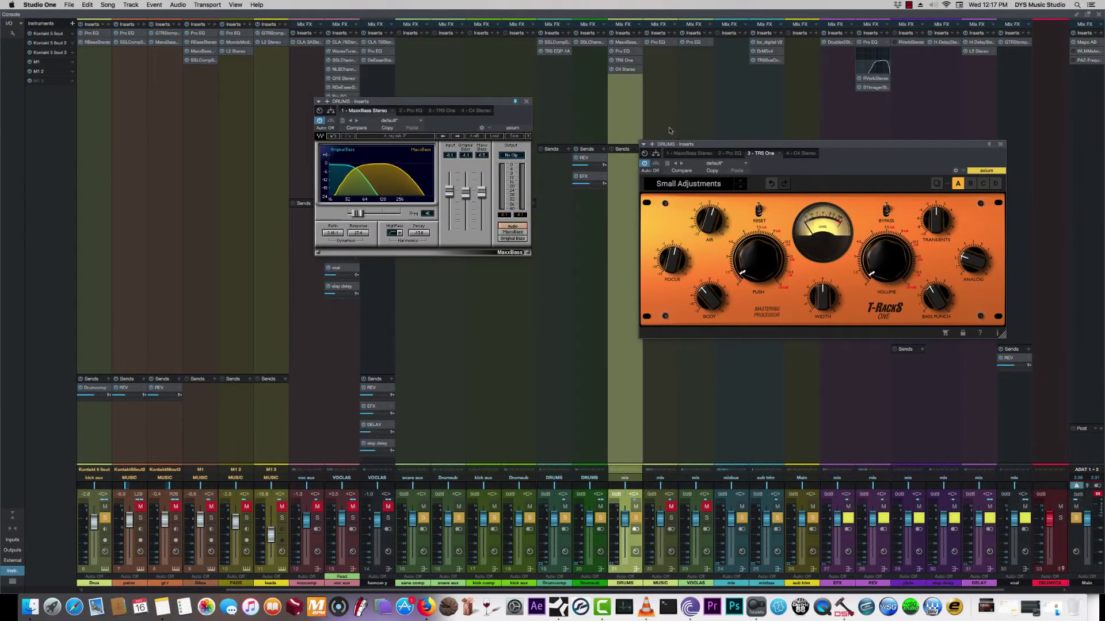
double_click(624, 69)
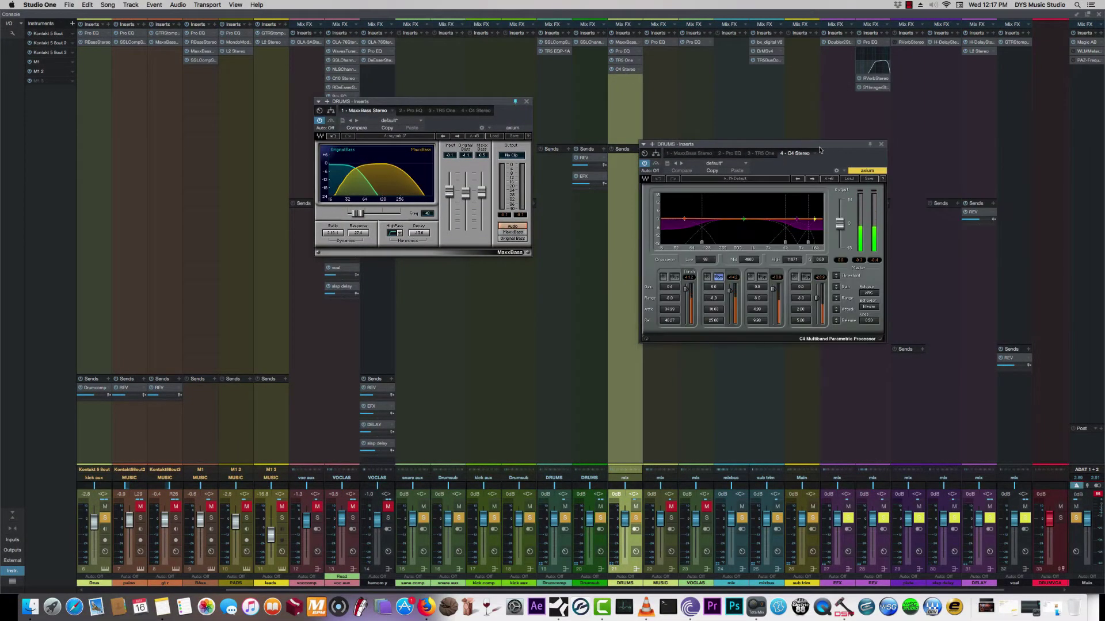
drag(822, 150, 365, 265)
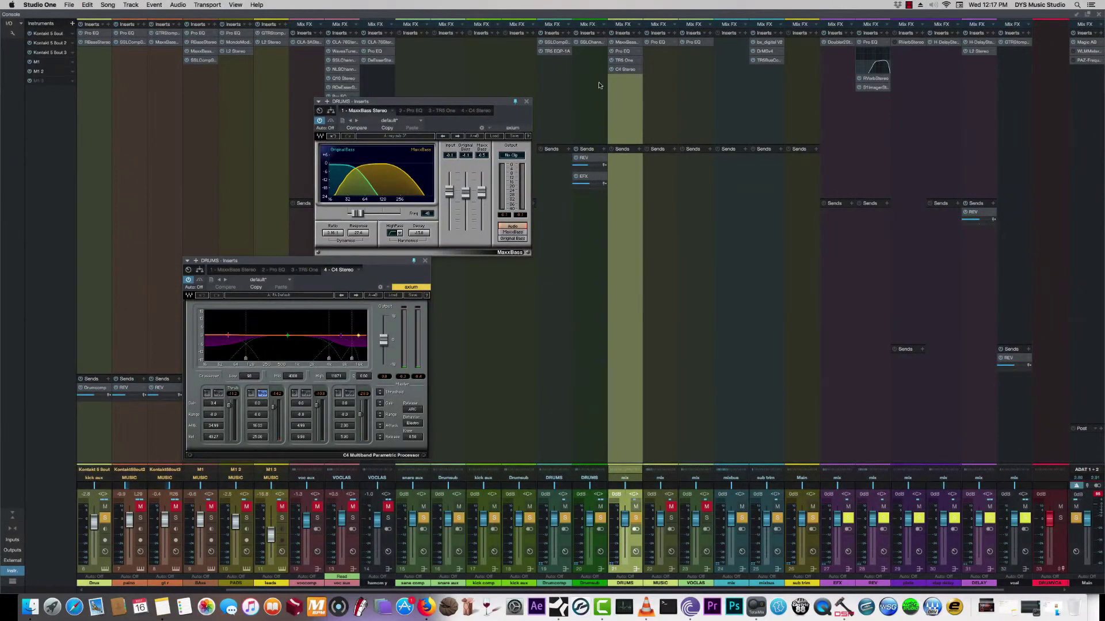
Step: Open the DRUMS Pro EQ and T-RackS One, arranging them beside C4 and MaxxBass
double_click(625, 59)
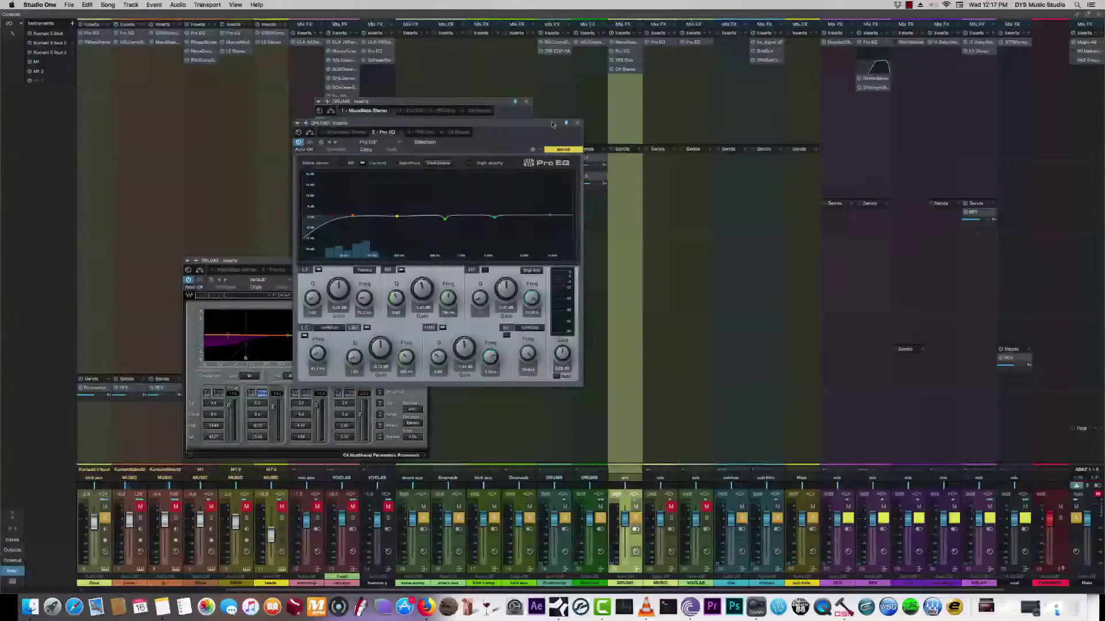
drag(432, 122, 809, 224)
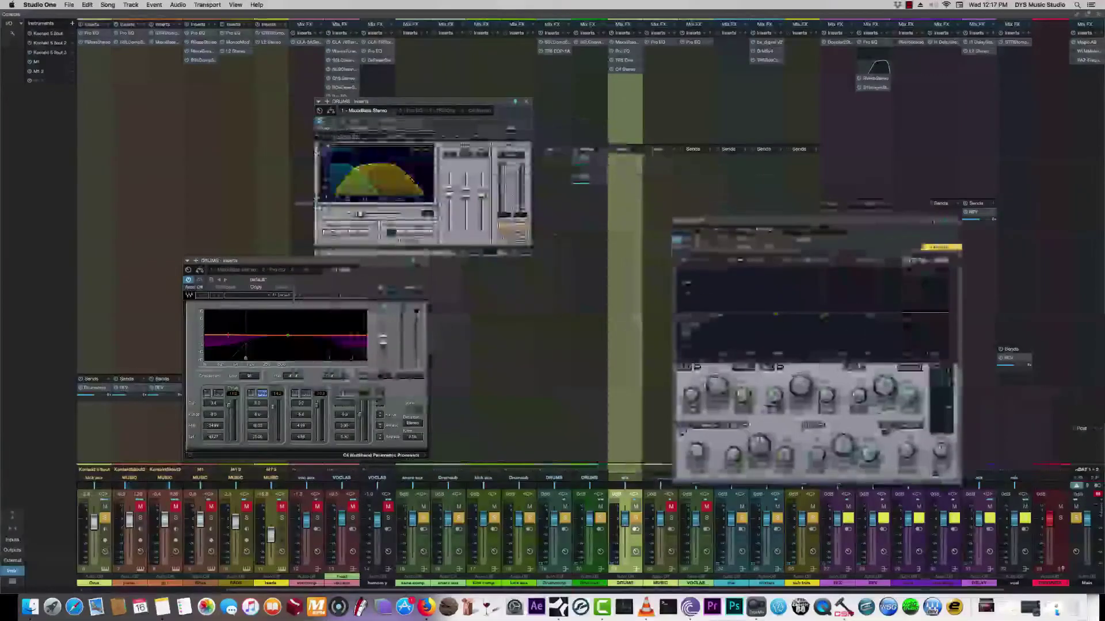
double_click(627, 69)
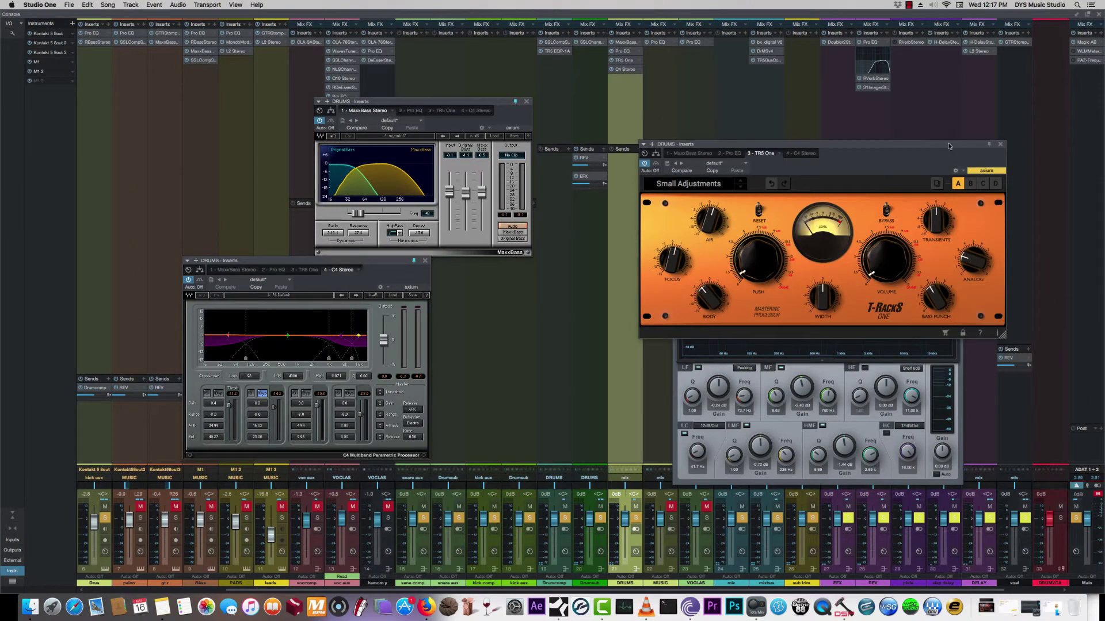
drag(949, 145, 729, 270)
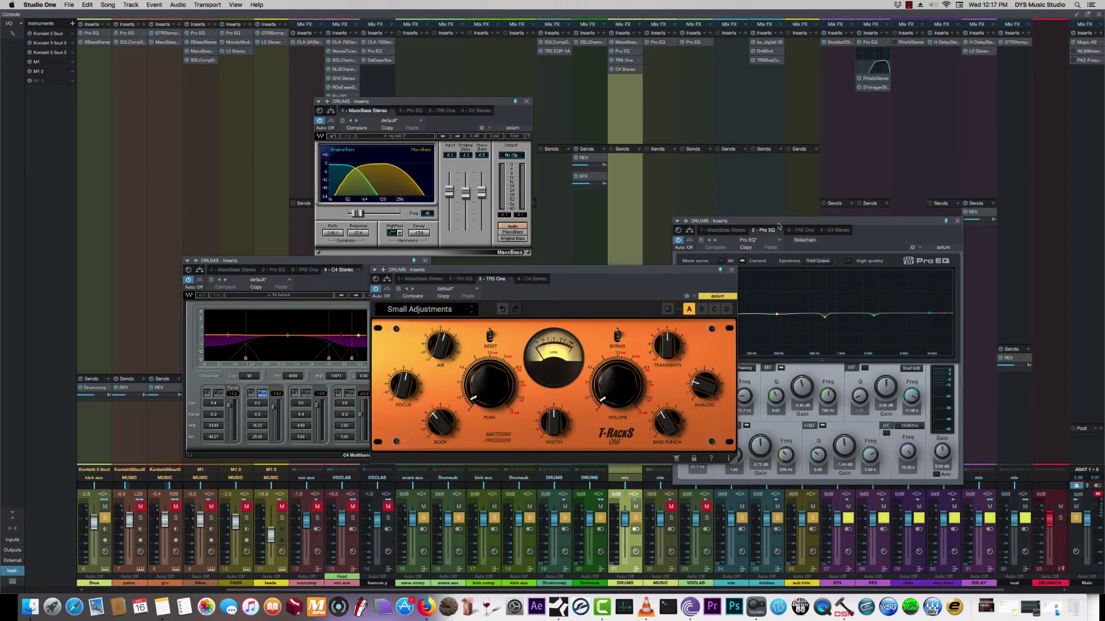
drag(779, 225, 926, 238)
drag(553, 269, 598, 311)
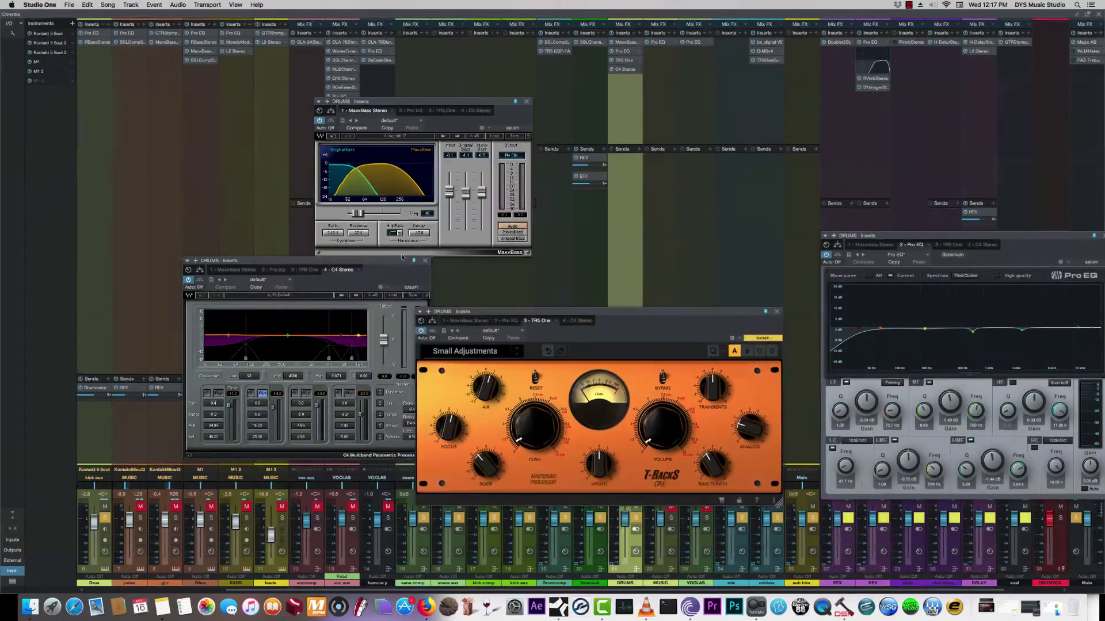
drag(368, 262, 289, 262)
drag(604, 311, 524, 300)
Step: Open and close the bx_digital V2 EQ, then refocus T-RackS One and the Console
click(767, 42)
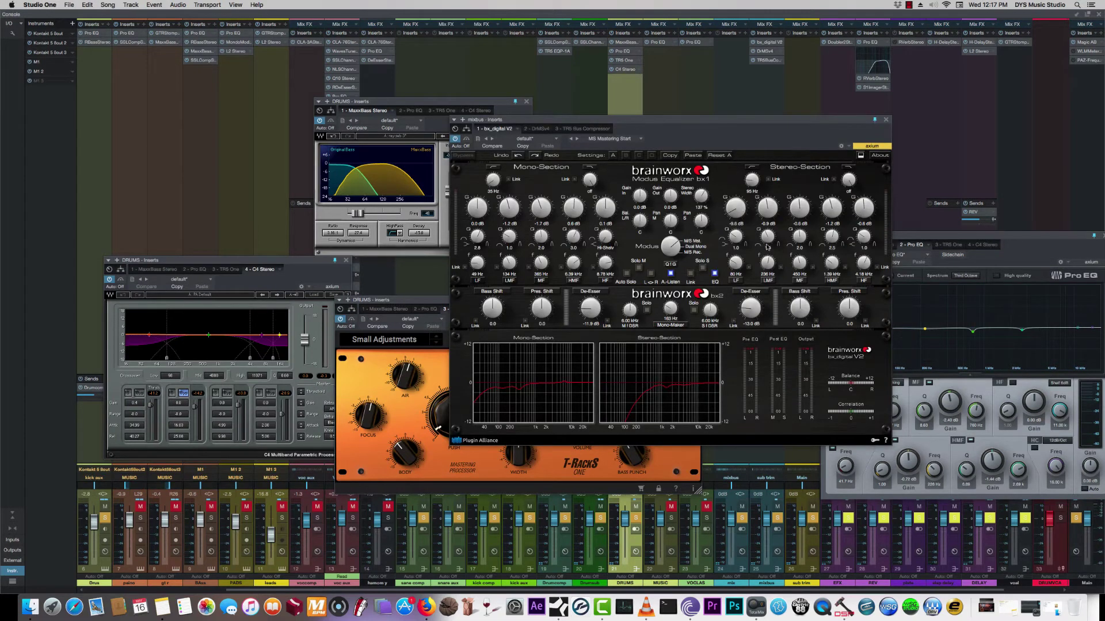
click(886, 121)
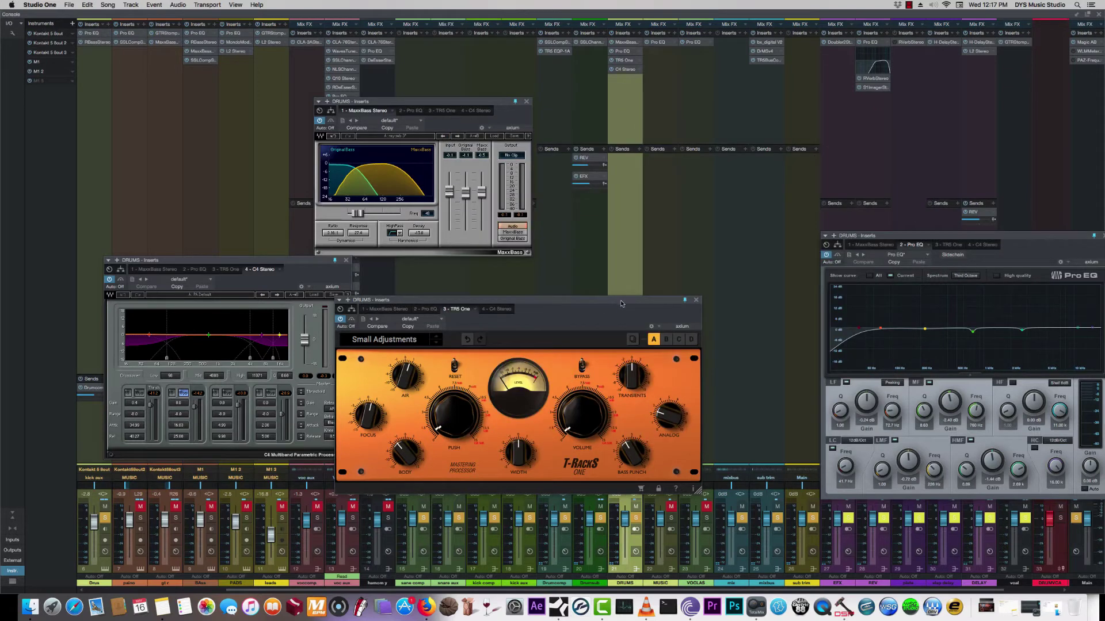
drag(621, 304, 611, 295)
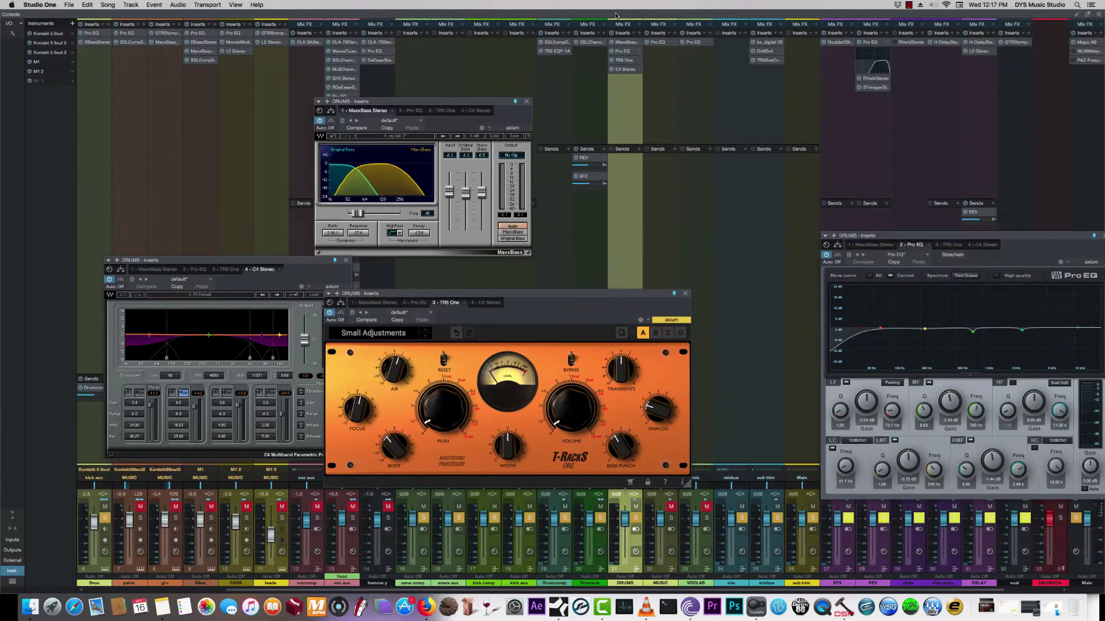
click(614, 40)
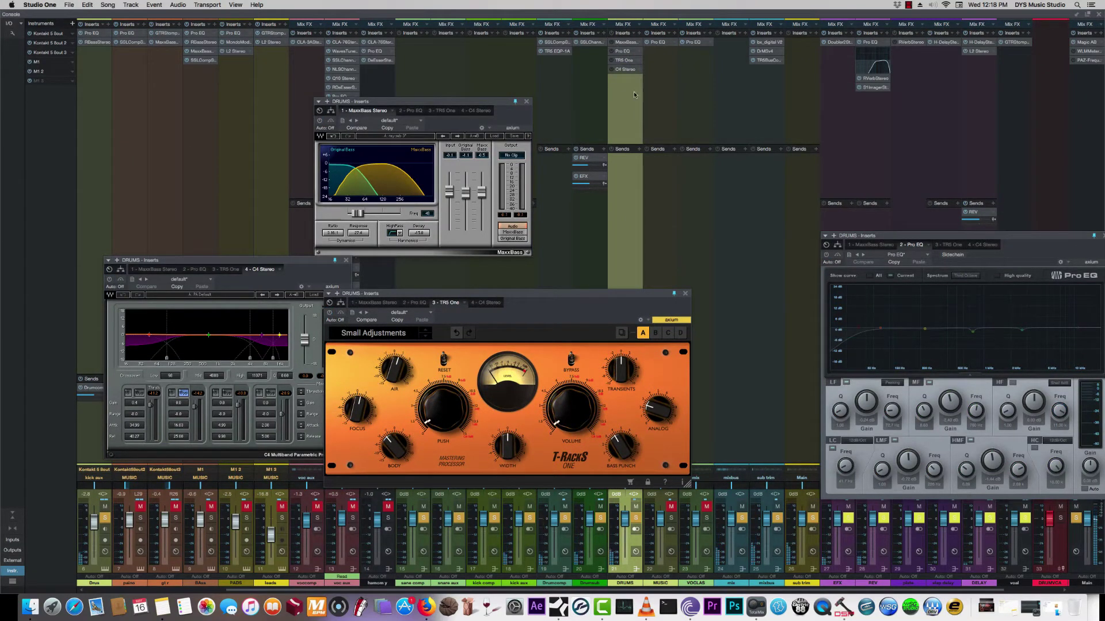
Step: Power on the DRUMS bus Pro EQ, toggle its MF band off and on, then close it
click(623, 53)
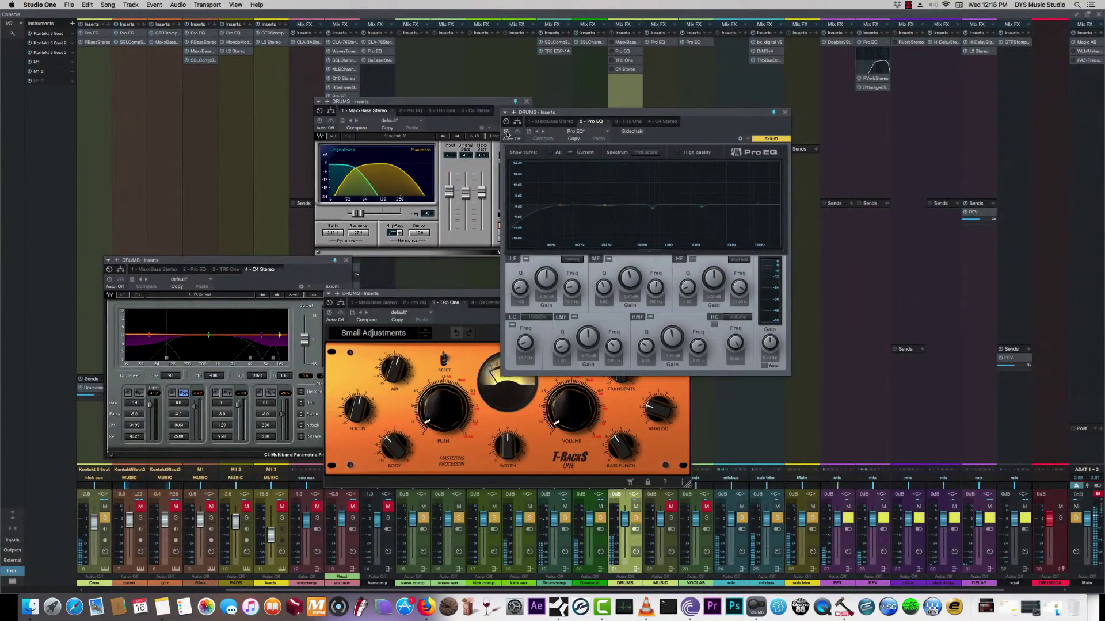
click(506, 132)
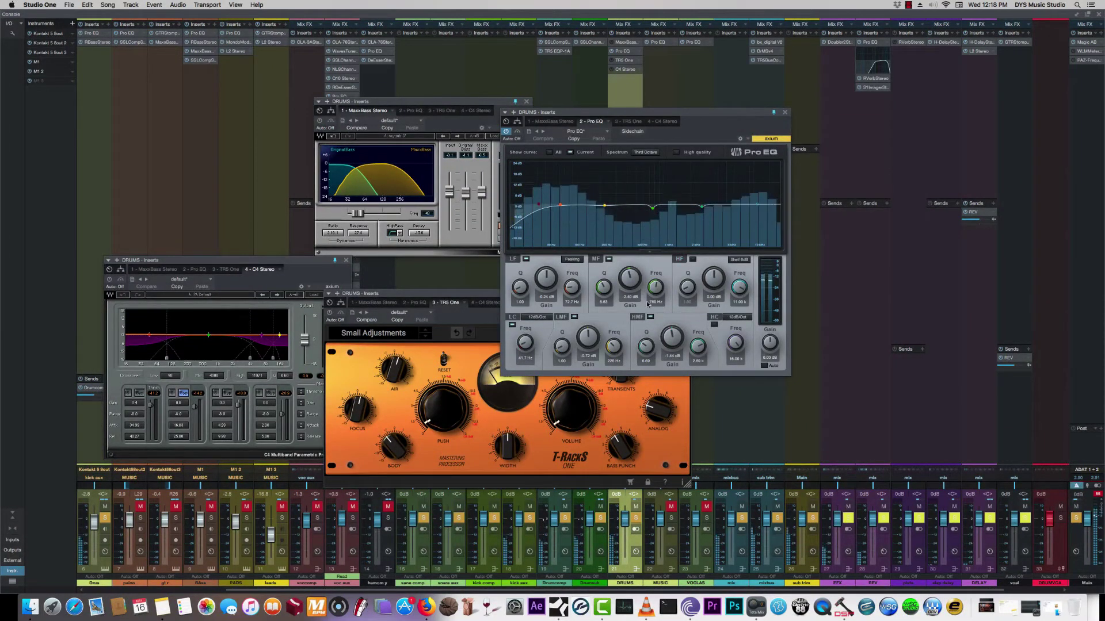
click(608, 259)
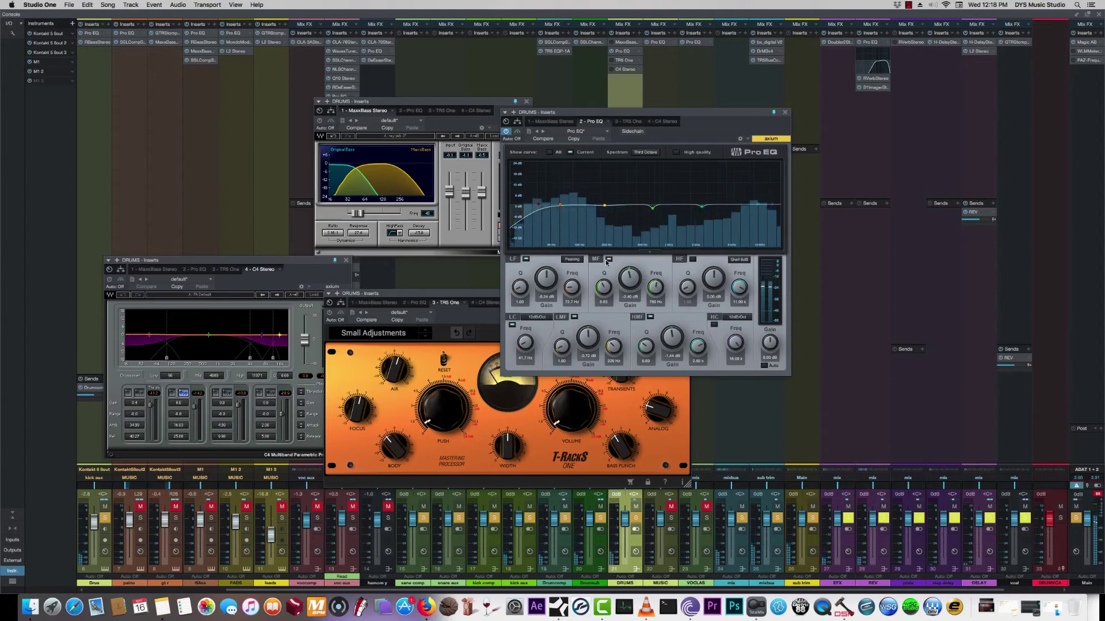
click(608, 259)
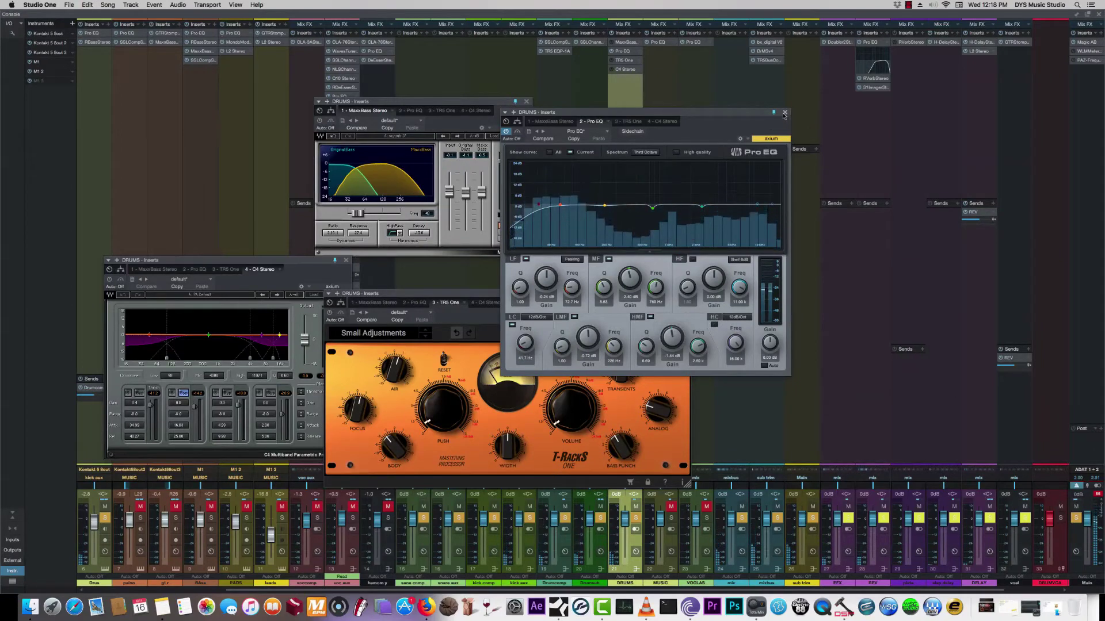
click(784, 113)
click(631, 44)
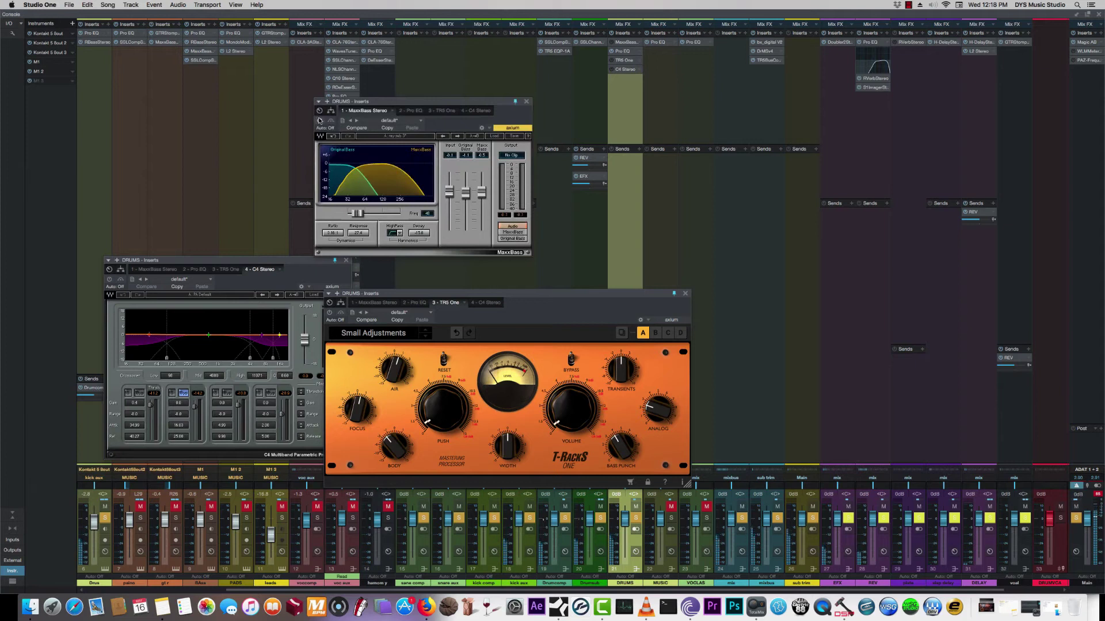
Step: Enable MaxxBass and close it, then activate C4 and lower its band 4 threshold to -29.0
click(319, 120)
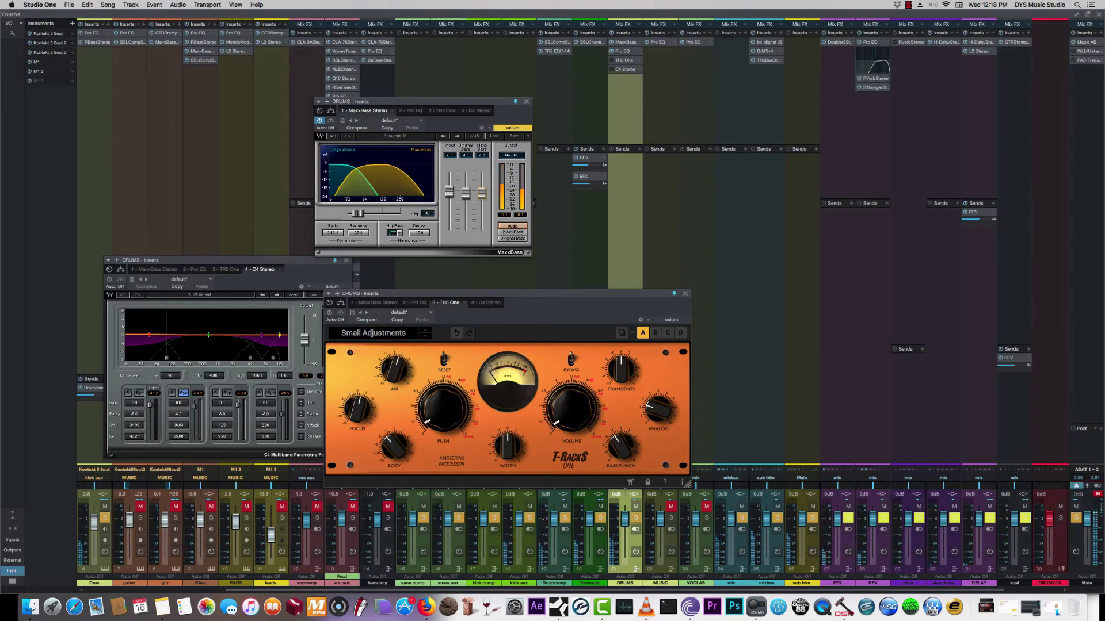
click(526, 103)
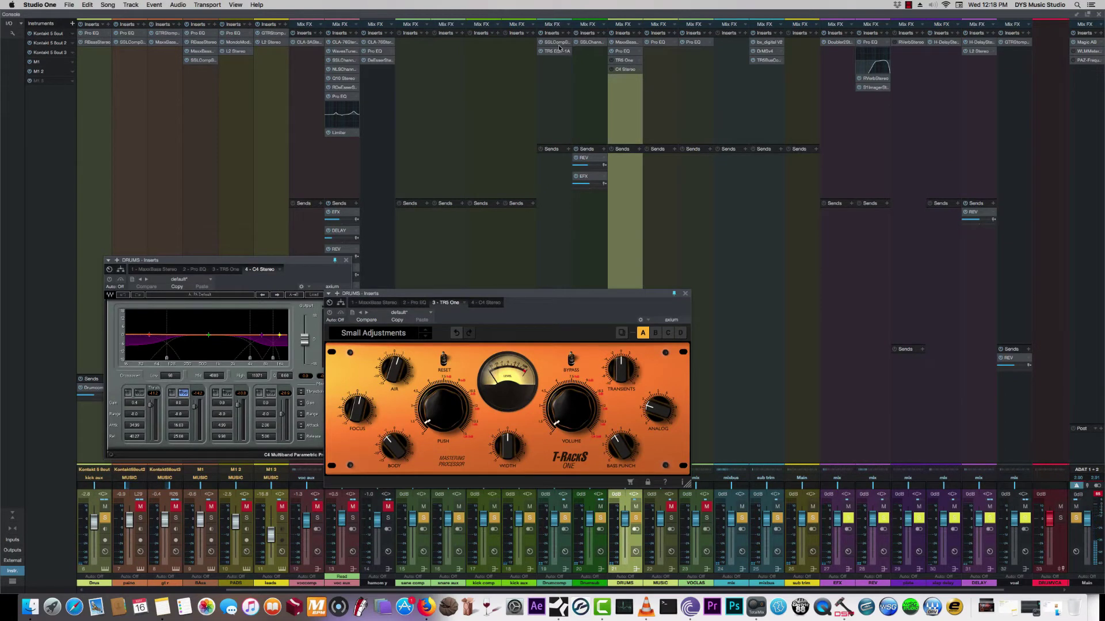
click(624, 69)
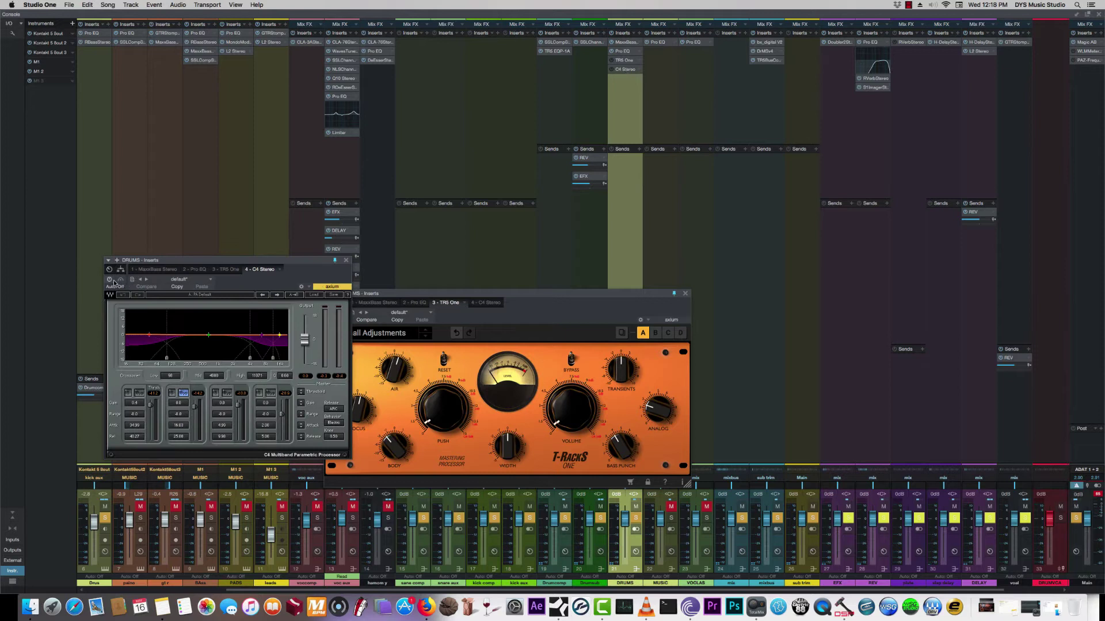
click(110, 282)
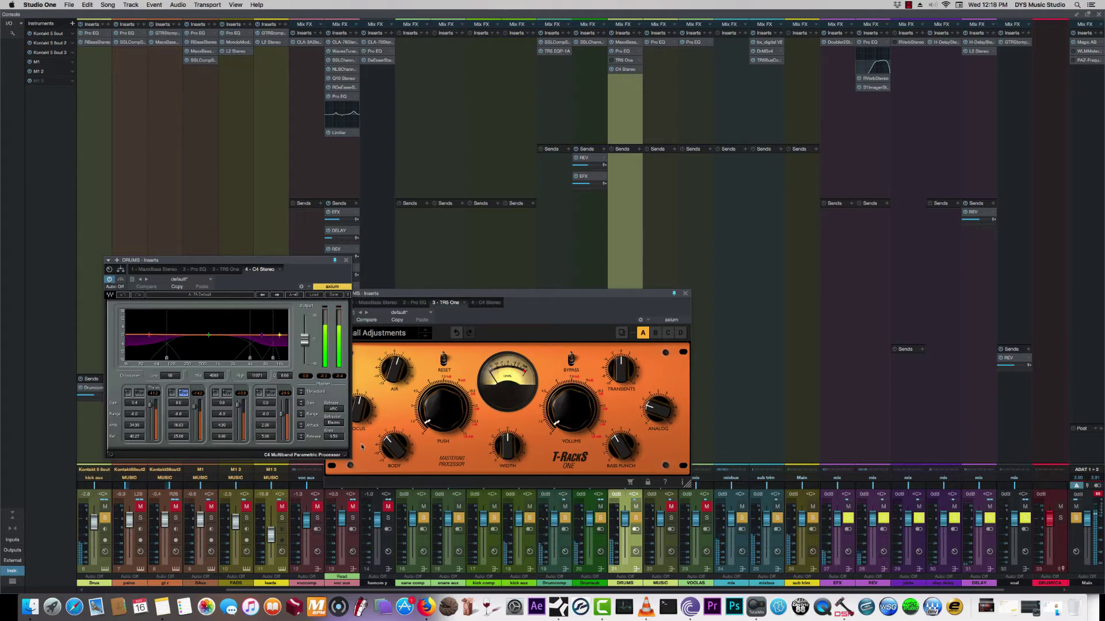
drag(282, 413, 283, 424)
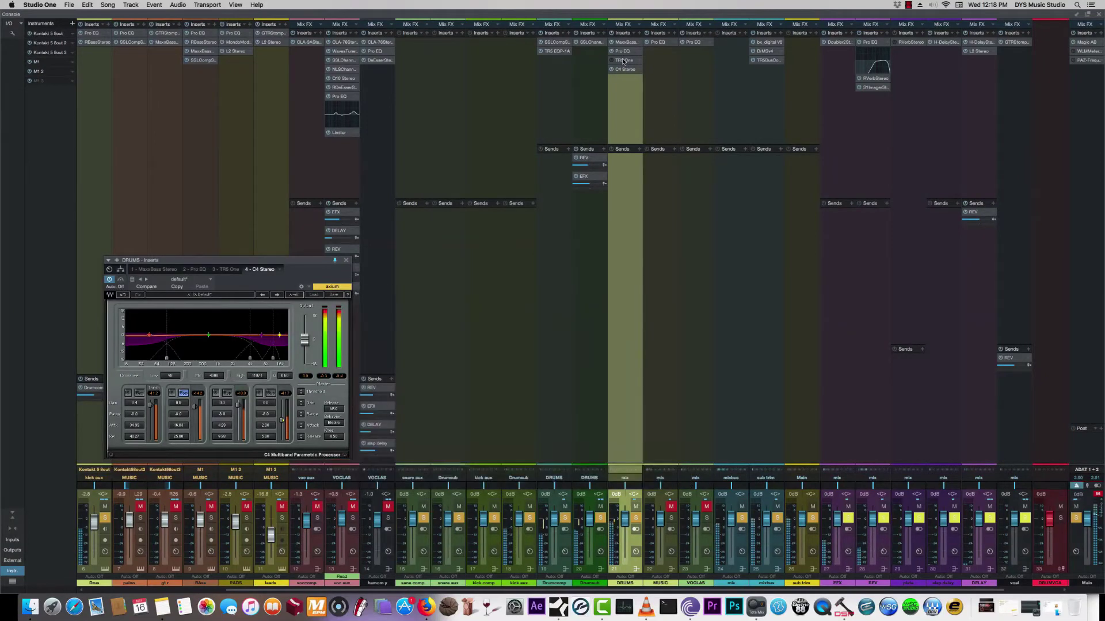
Step: Compare T-RackS One processing in and out over C4, then close it
drag(614, 298, 594, 240)
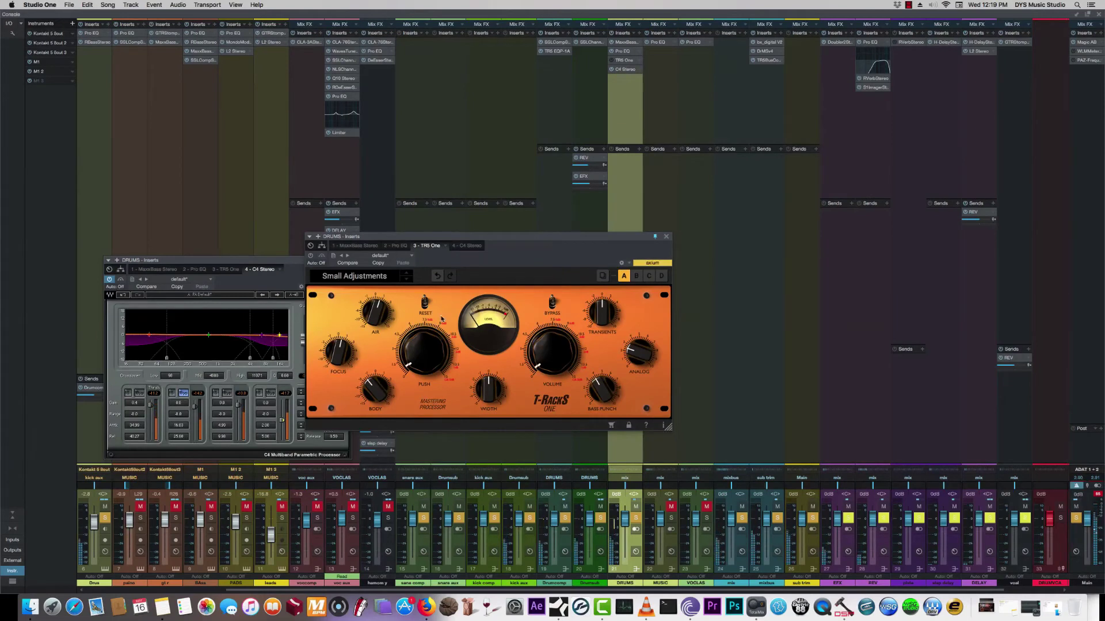
click(552, 302)
click(553, 302)
click(553, 302)
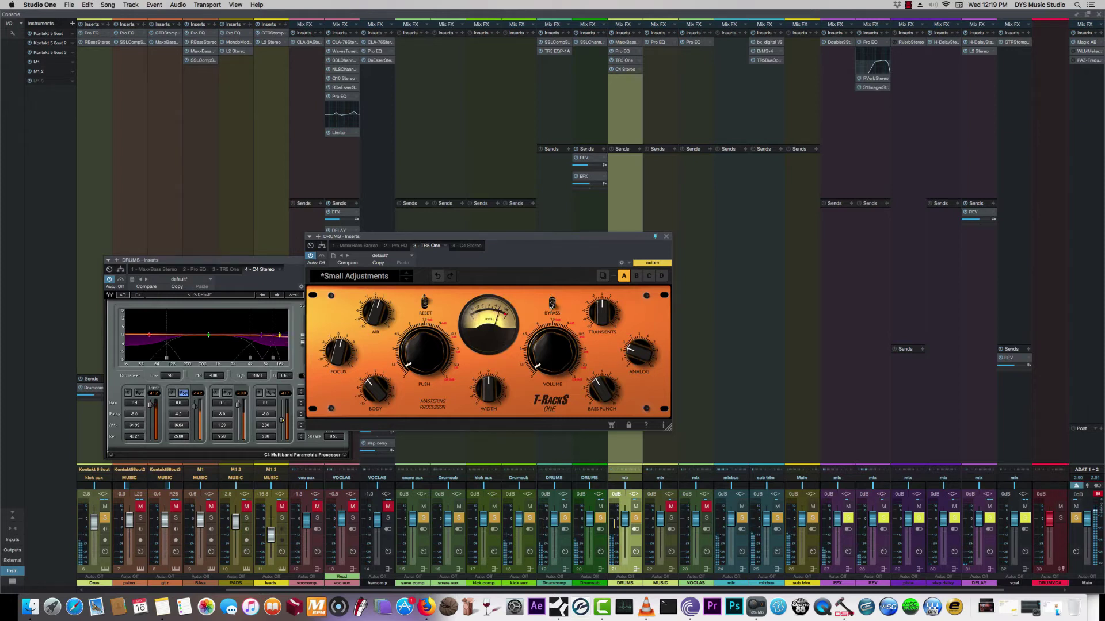
click(667, 236)
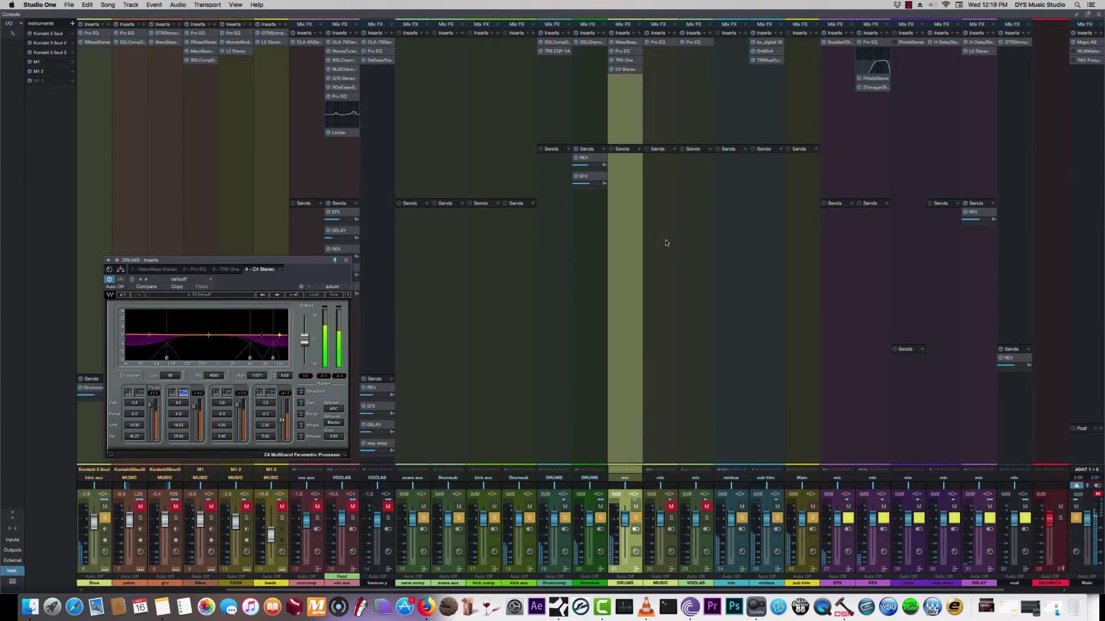
Step: Close the mix bus bx_digital V2 and unmute the MUSIC bus
click(773, 51)
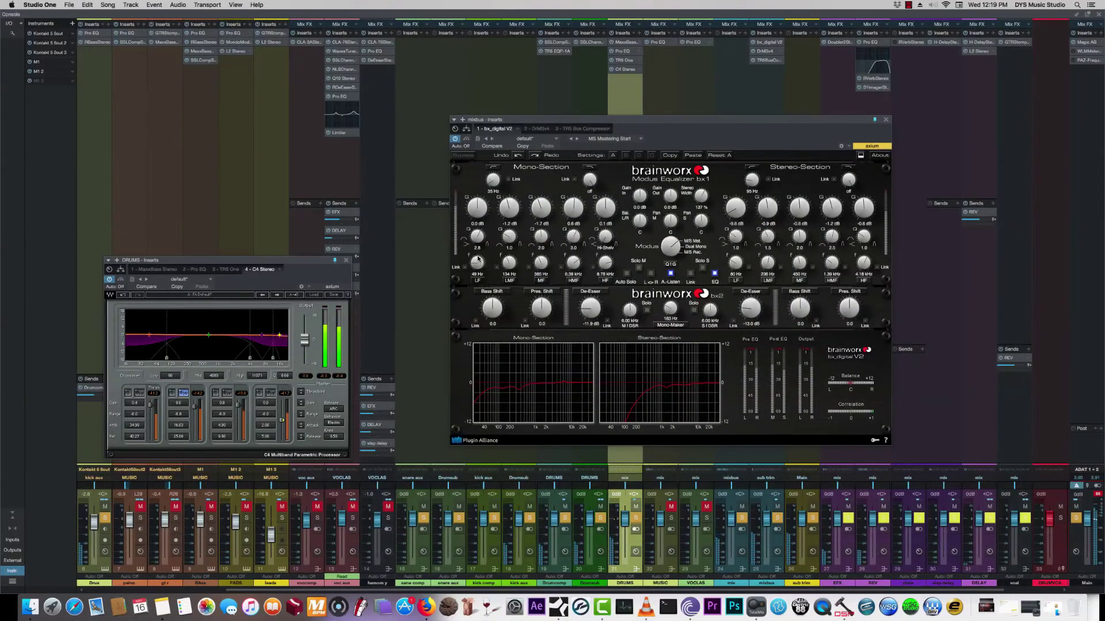
click(885, 119)
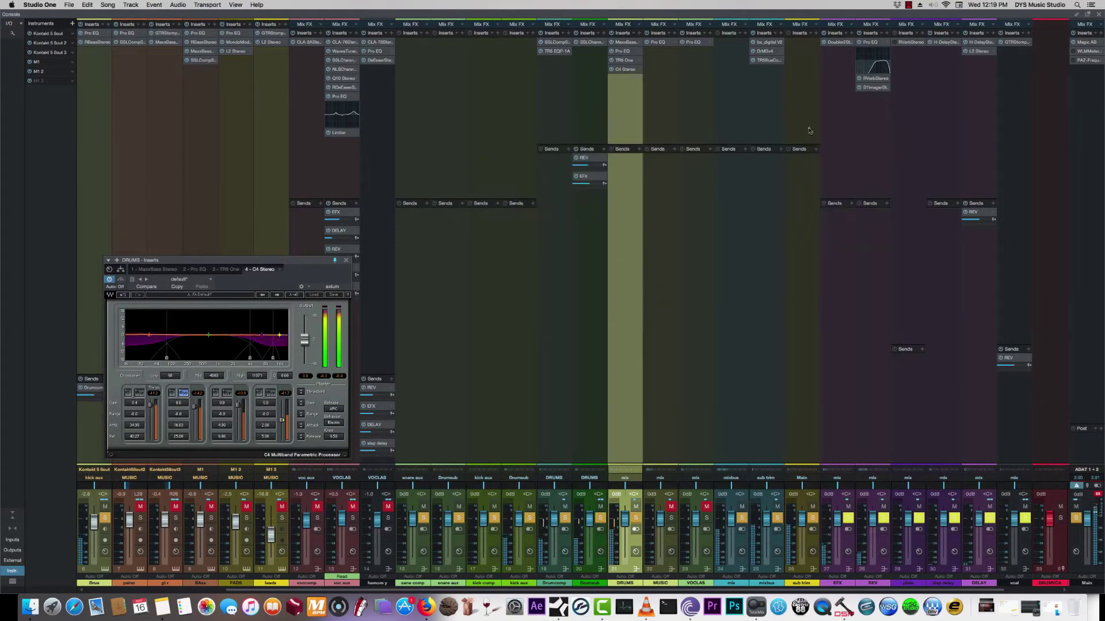
click(670, 508)
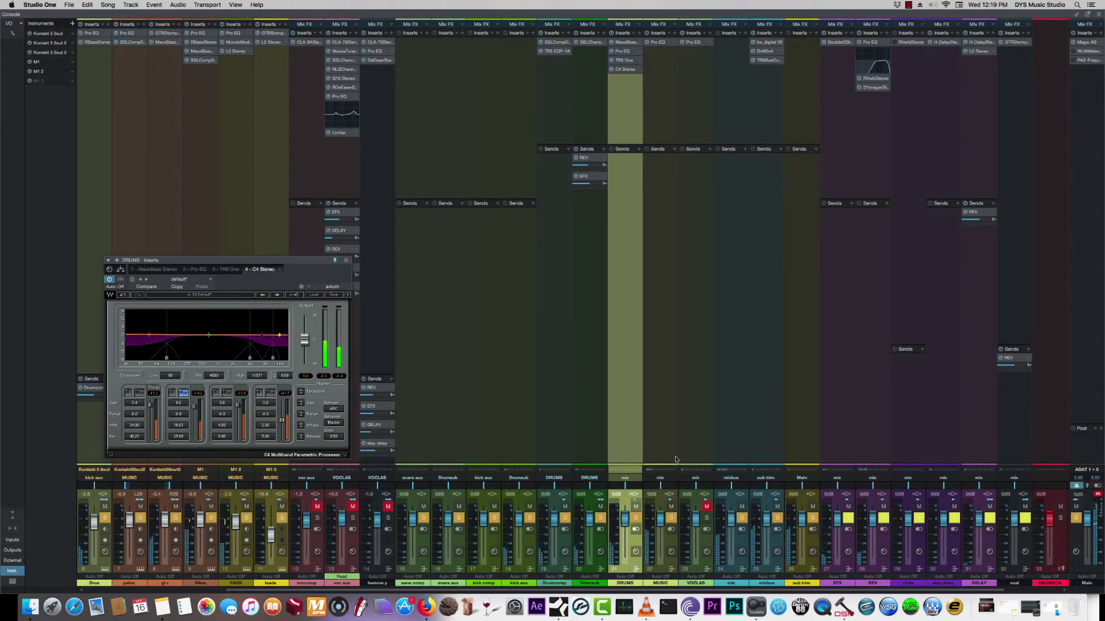
Step: Solo and play the MUSIC bus, drop its Pro EQ low cut to 33.9 Hz, then close it
click(659, 43)
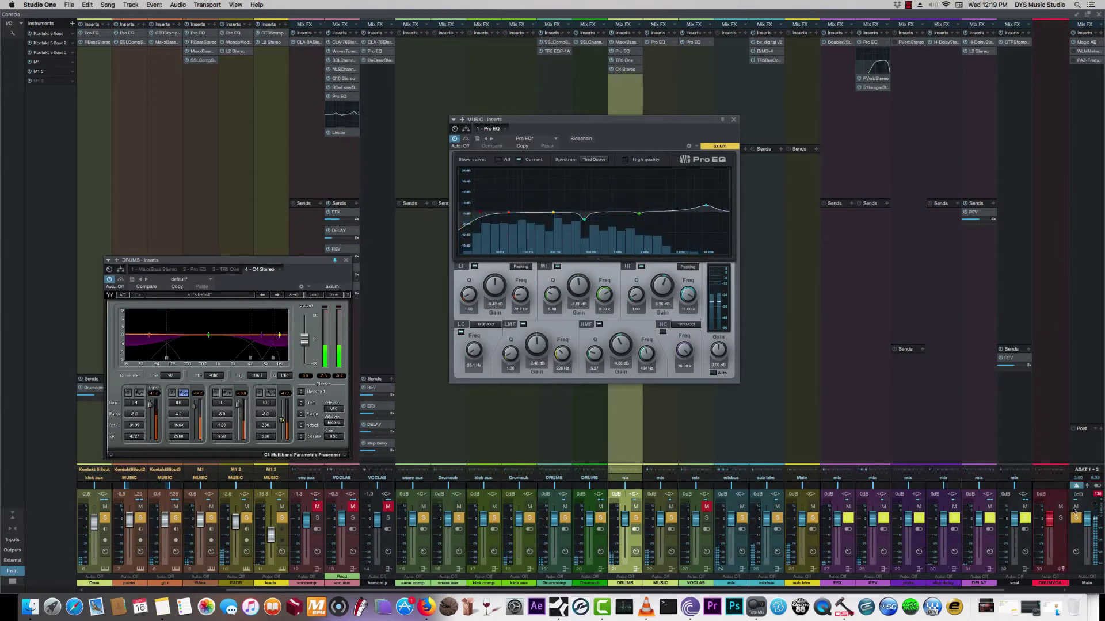
click(671, 519)
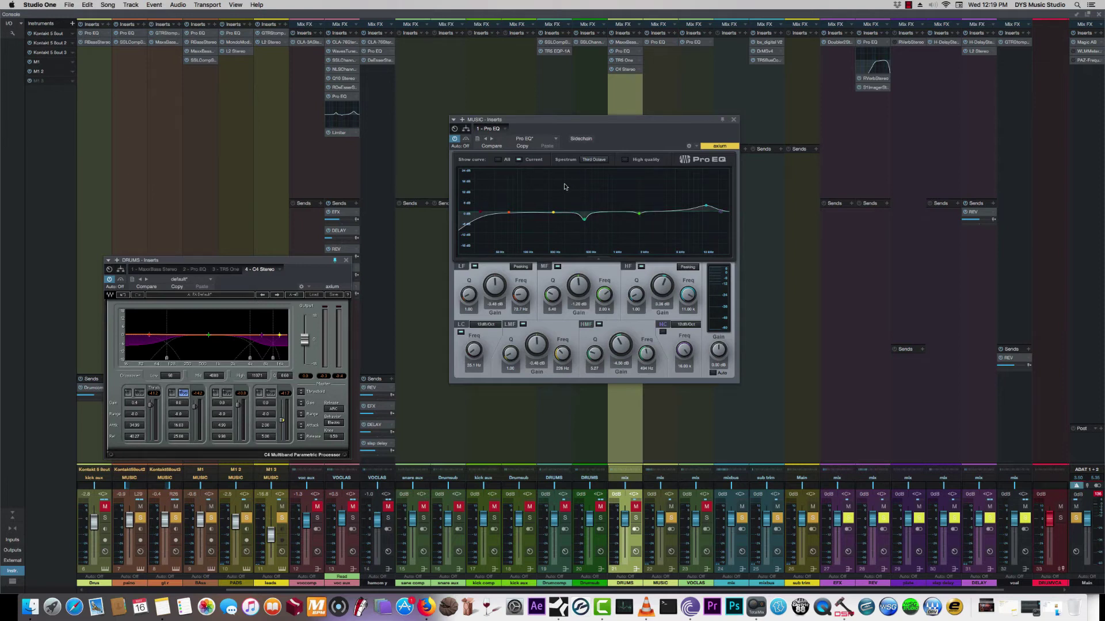
key(space)
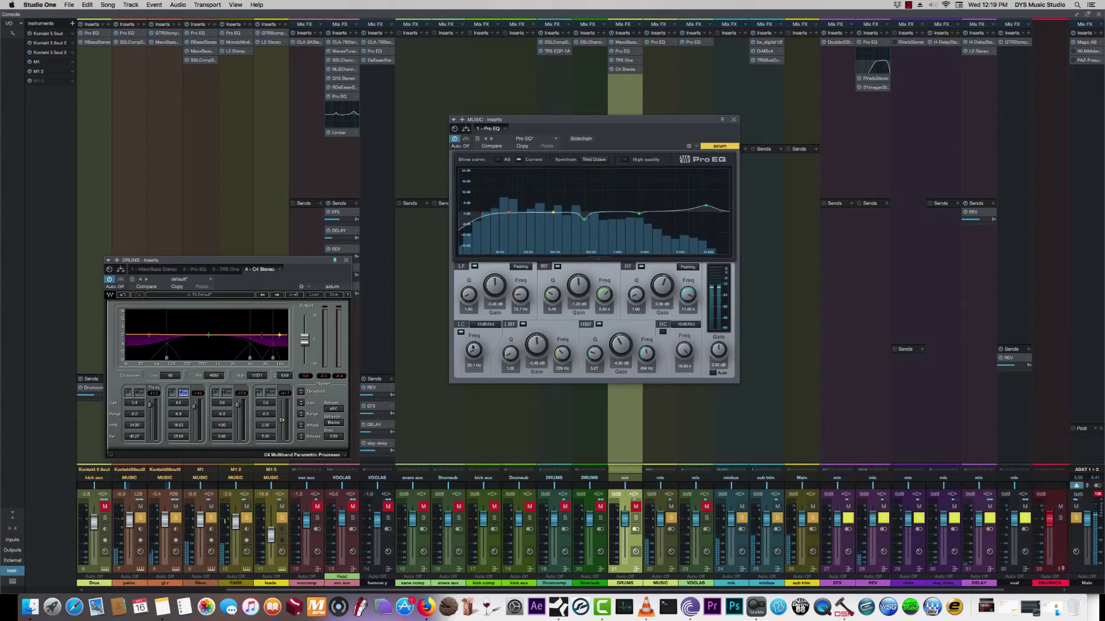
drag(473, 349, 473, 348)
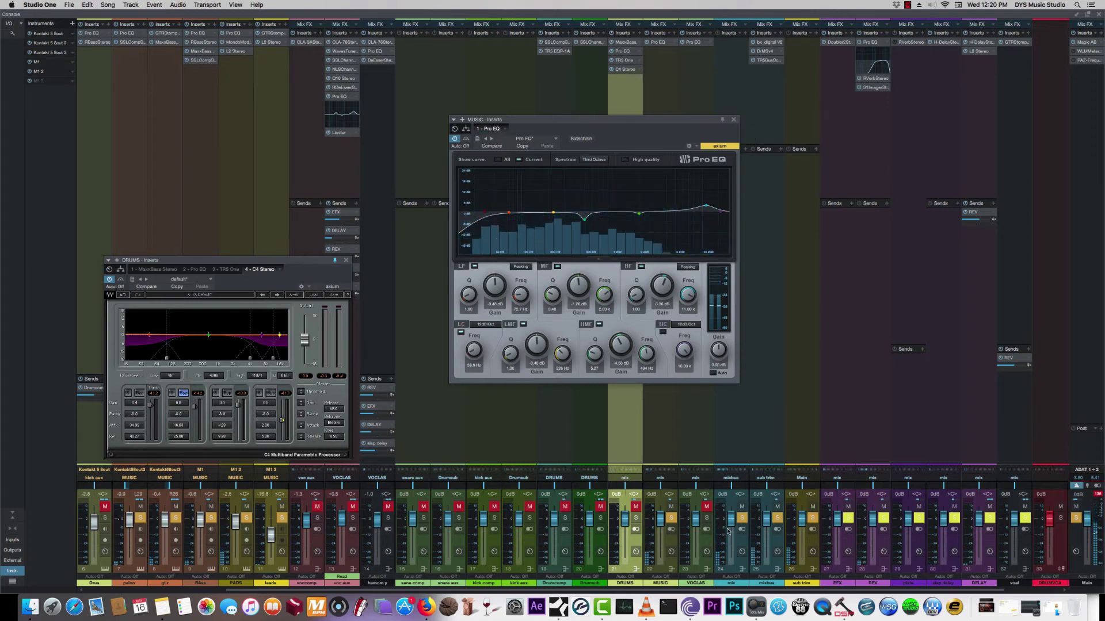
click(732, 120)
Step: Open the VOCLAS Pro EQ, rewind, and replay with the MUSIC bus muted
click(693, 42)
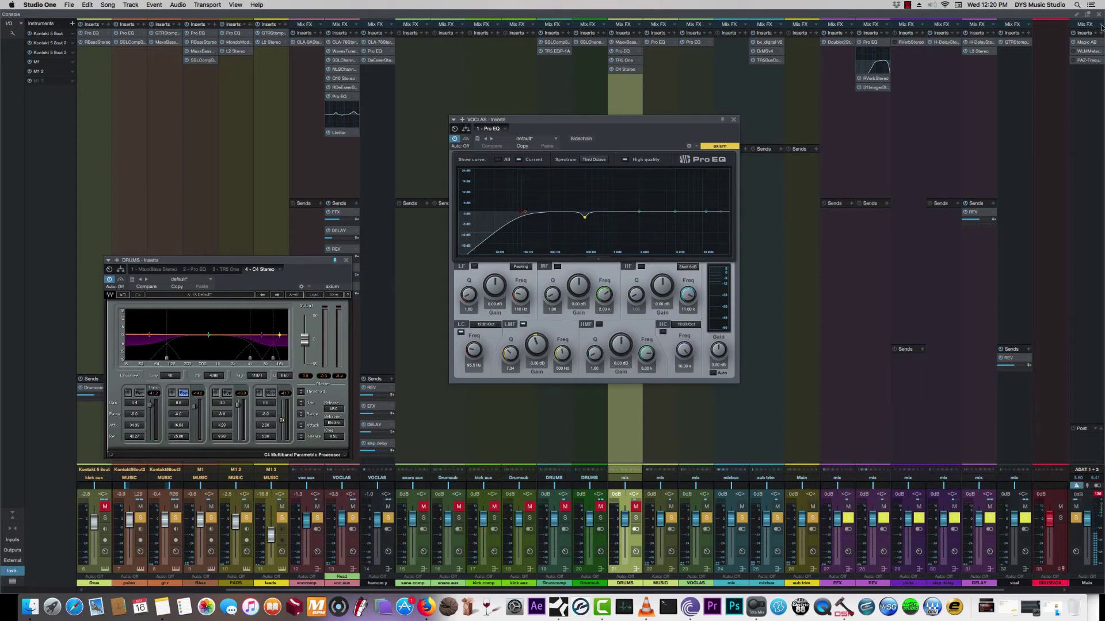
key(F3)
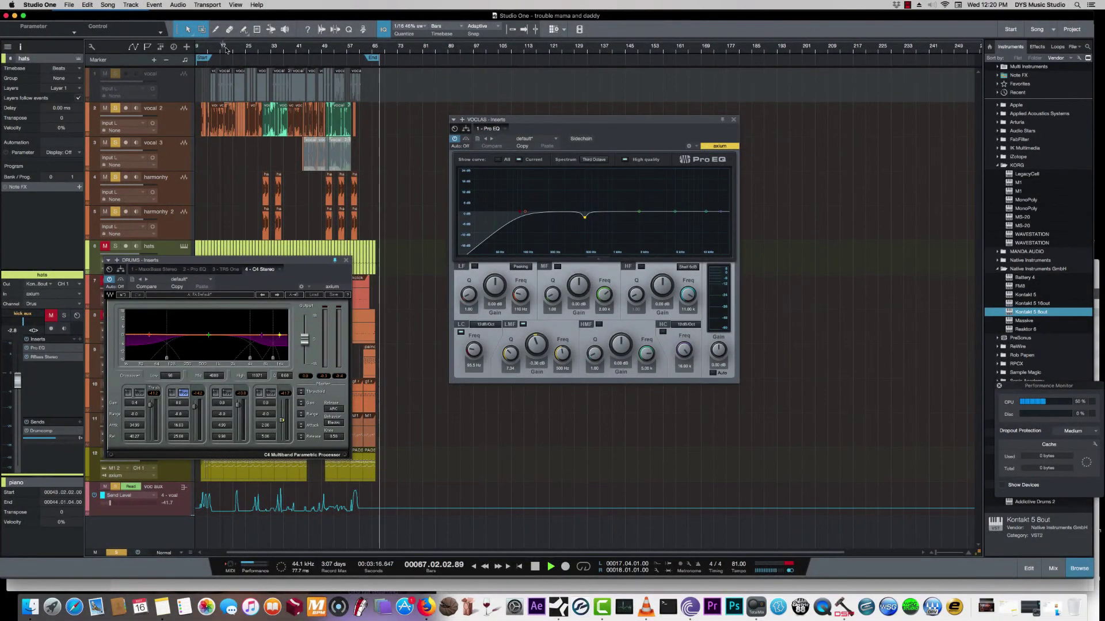
click(265, 44)
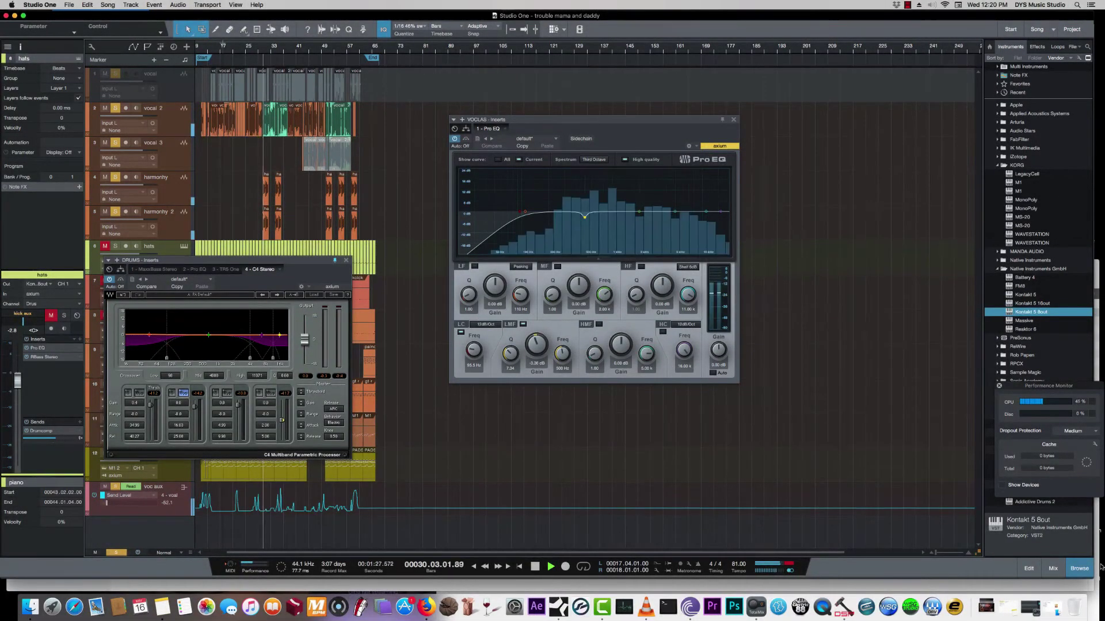
key(F3)
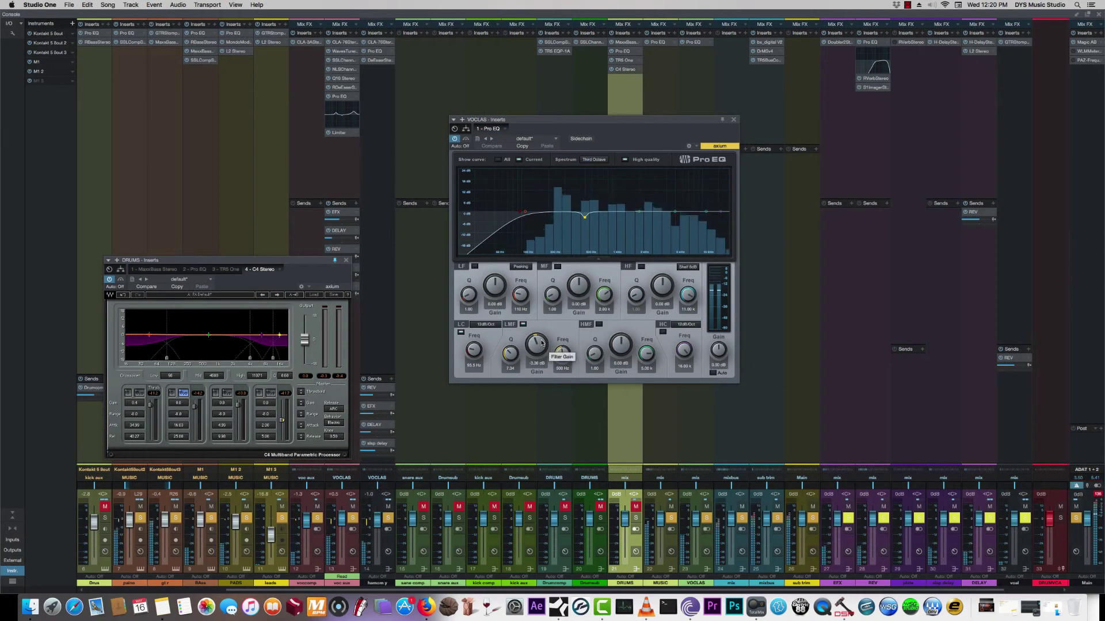
key(space)
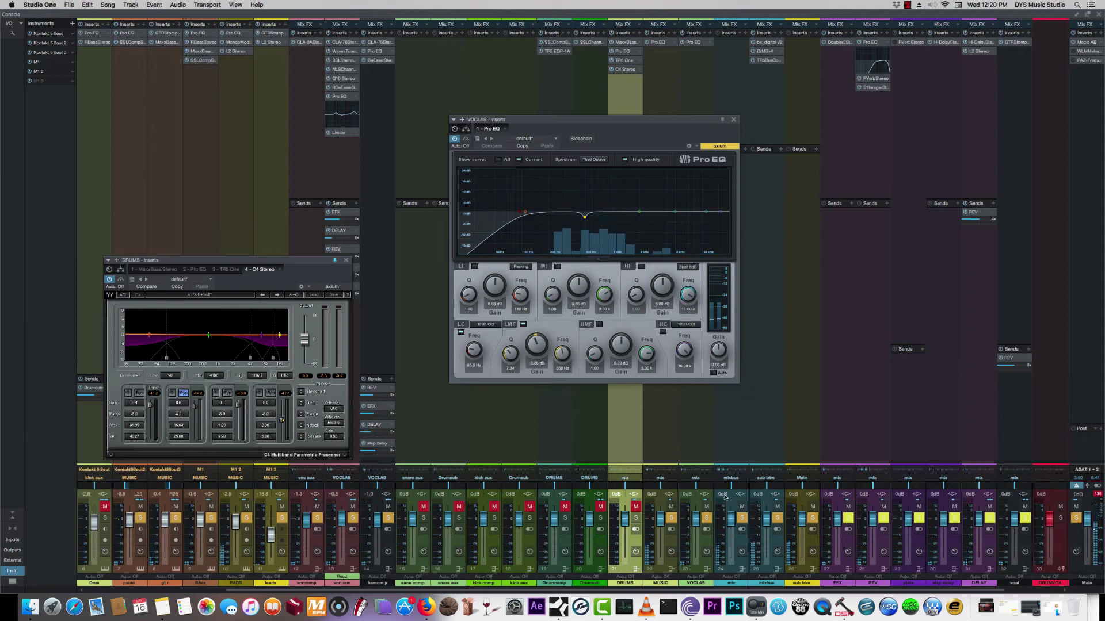
click(671, 508)
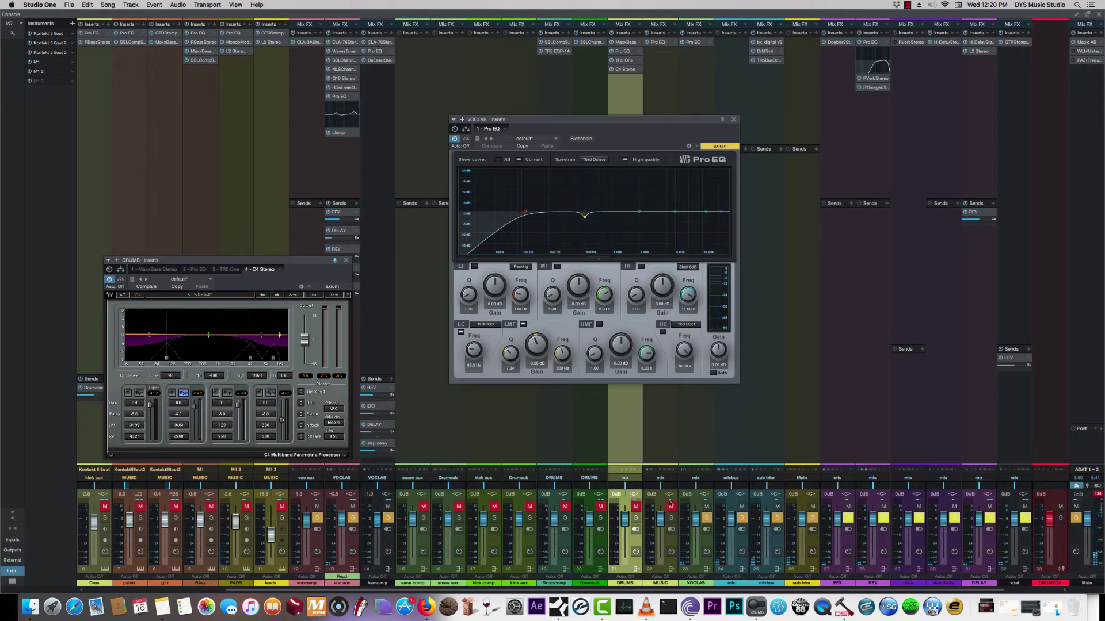
key(space)
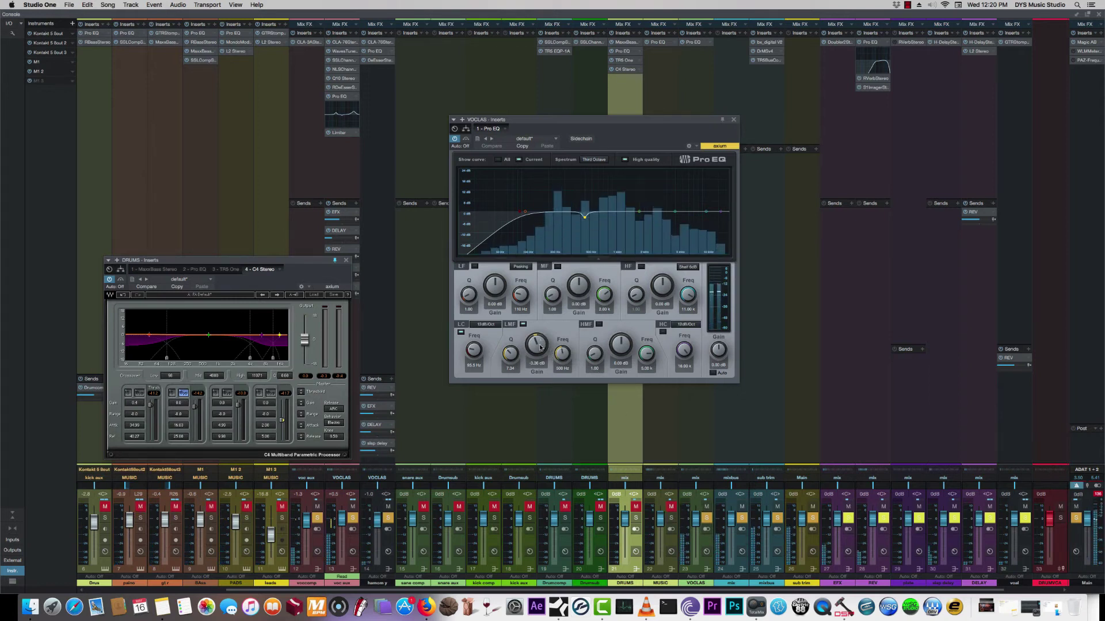
Step: Sweep the VOCLAS LMF gain up and back to zero, then raise the low cut to 102 Hz
mouse_move(536, 348)
mouse_down()
mouse_move(539, 337)
mouse_move(537, 355)
mouse_up()
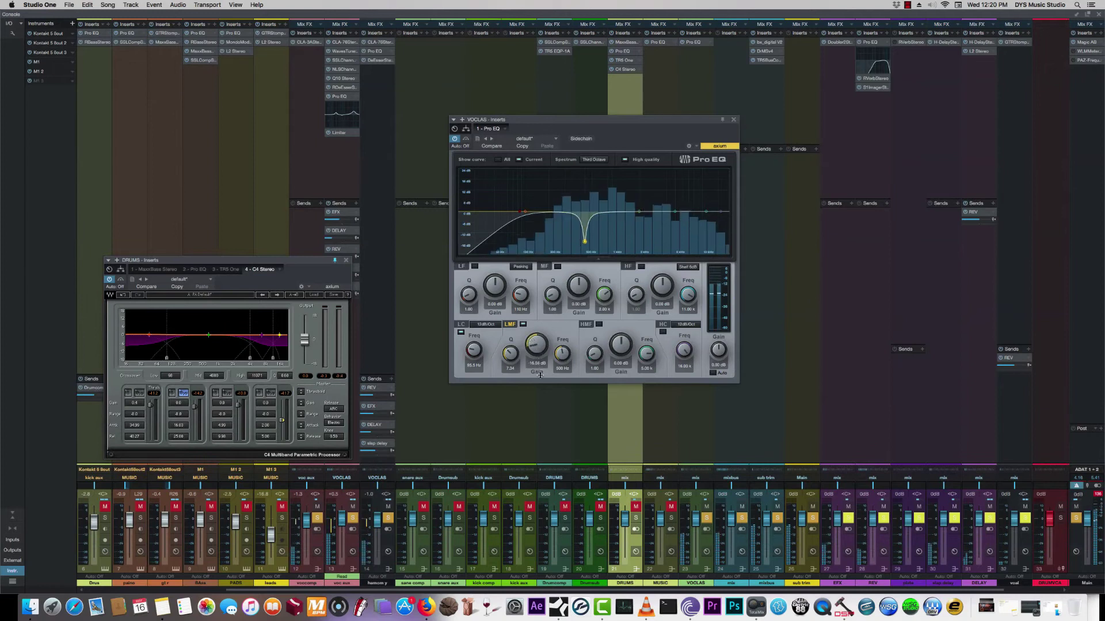
drag(540, 373, 547, 352)
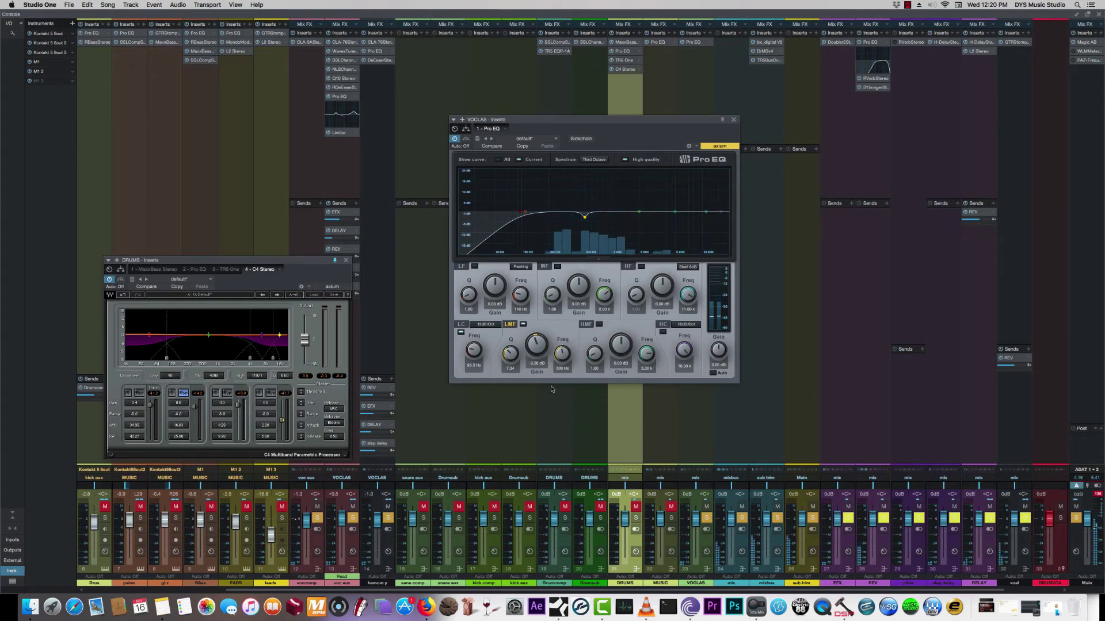
drag(477, 354, 475, 351)
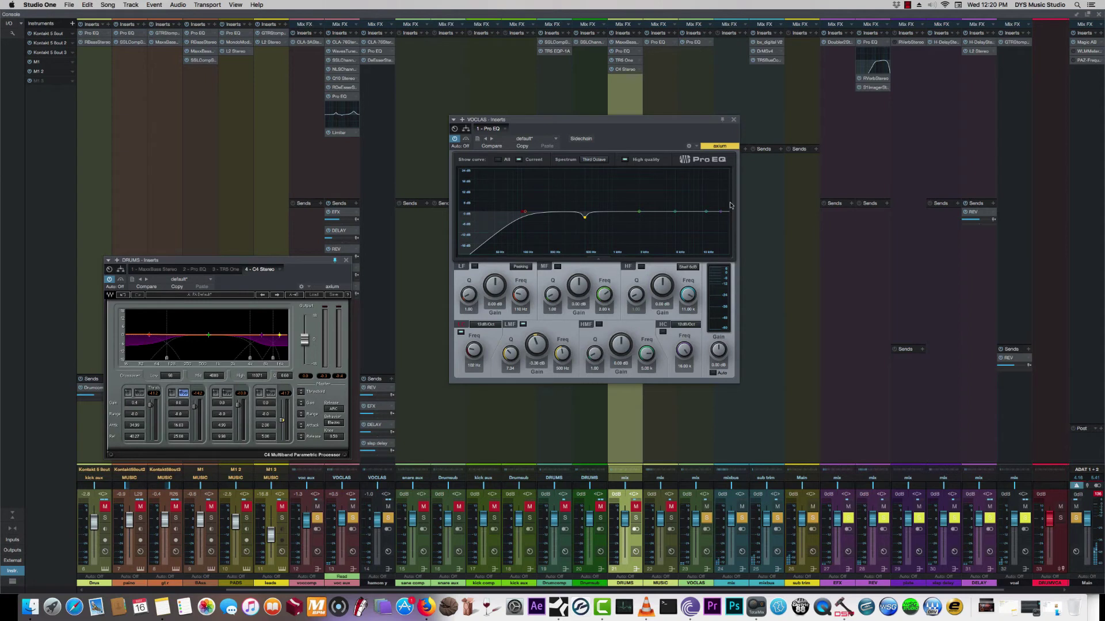
Step: Clear the channel mutes and play the full mix
click(703, 545)
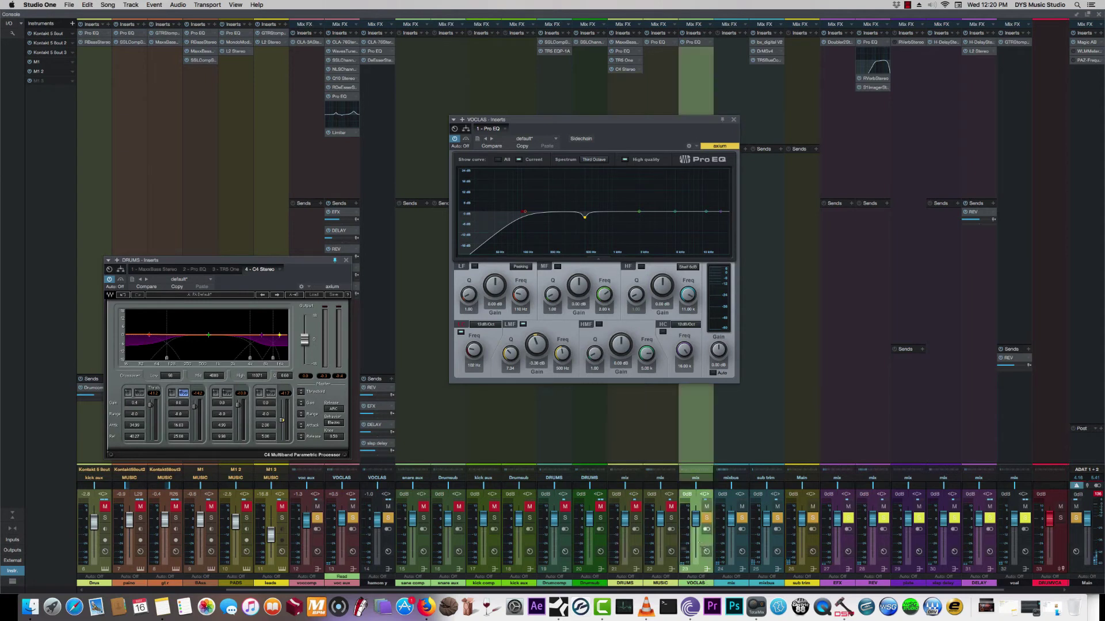
click(670, 550)
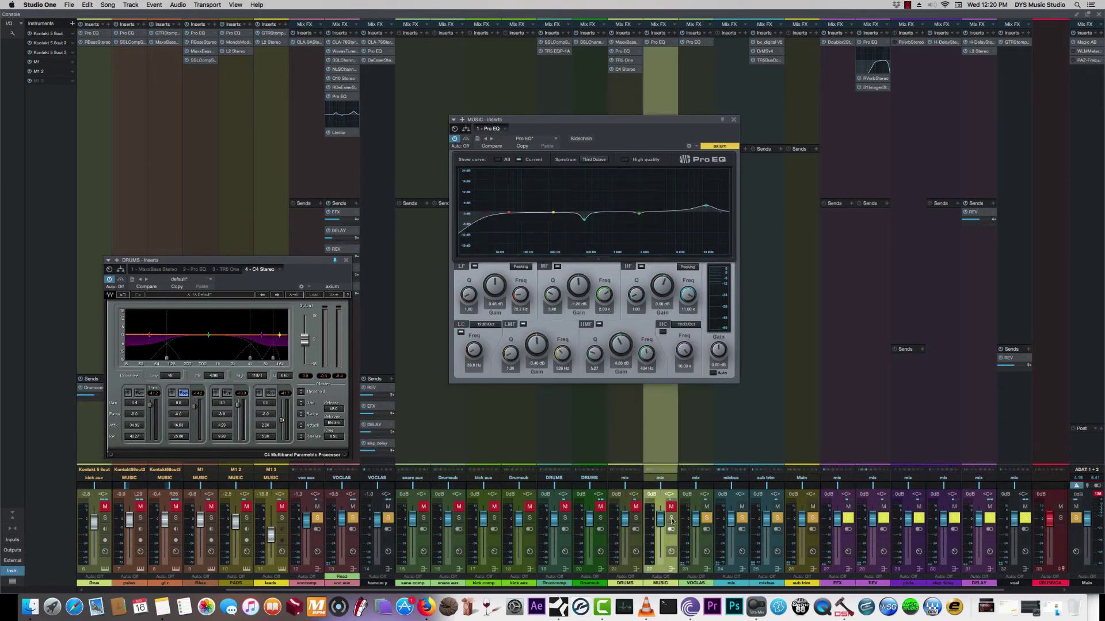
click(635, 509)
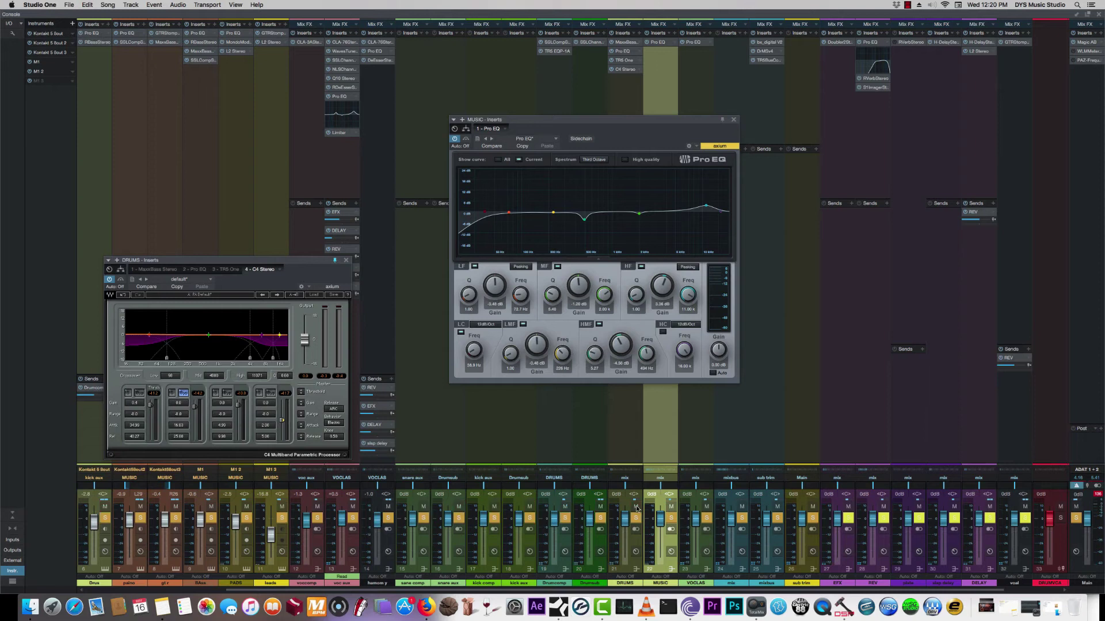
key(space)
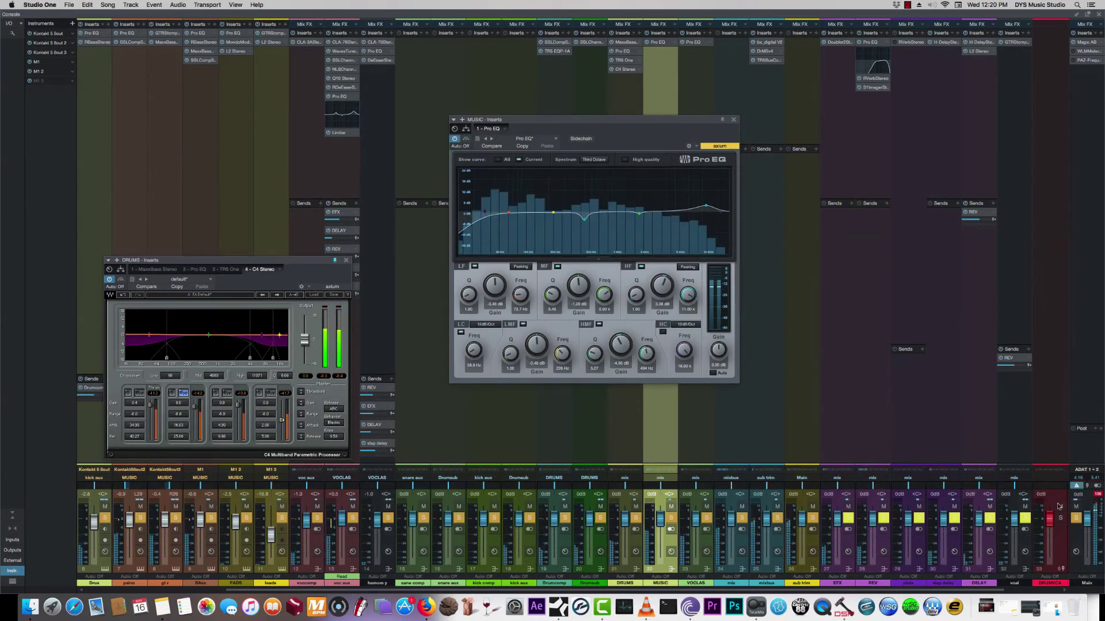
Step: Close the DRUMS C4 and MUSIC Pro EQ windows
click(1076, 519)
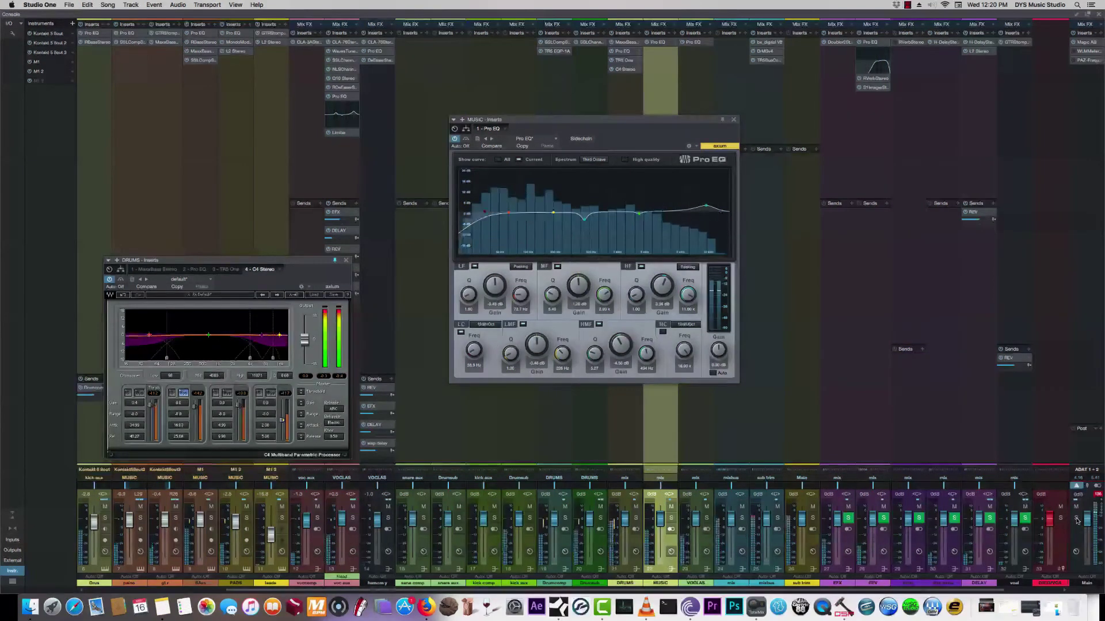
click(346, 260)
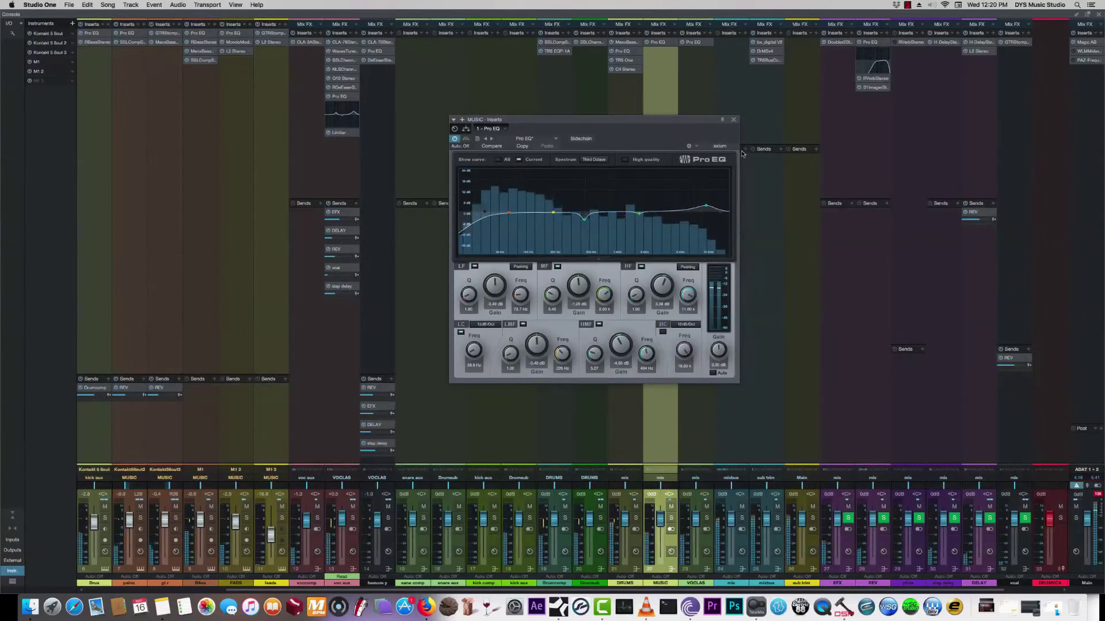
click(735, 124)
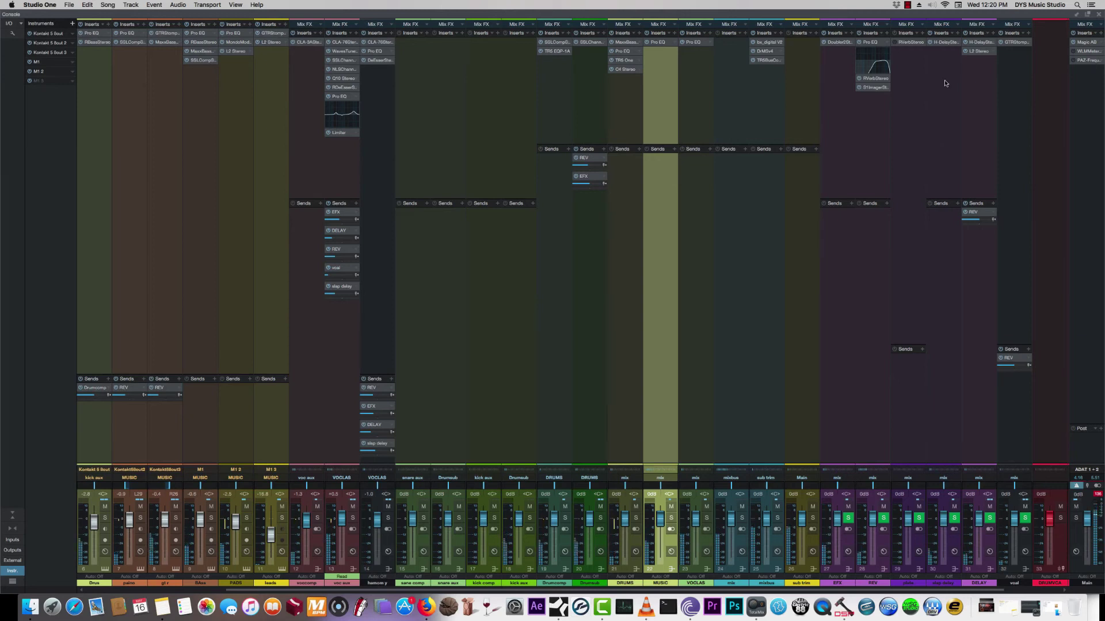
Step: Open Magic AB on the Main bus, replay from an earlier point, and unmute MUSIC
click(1085, 42)
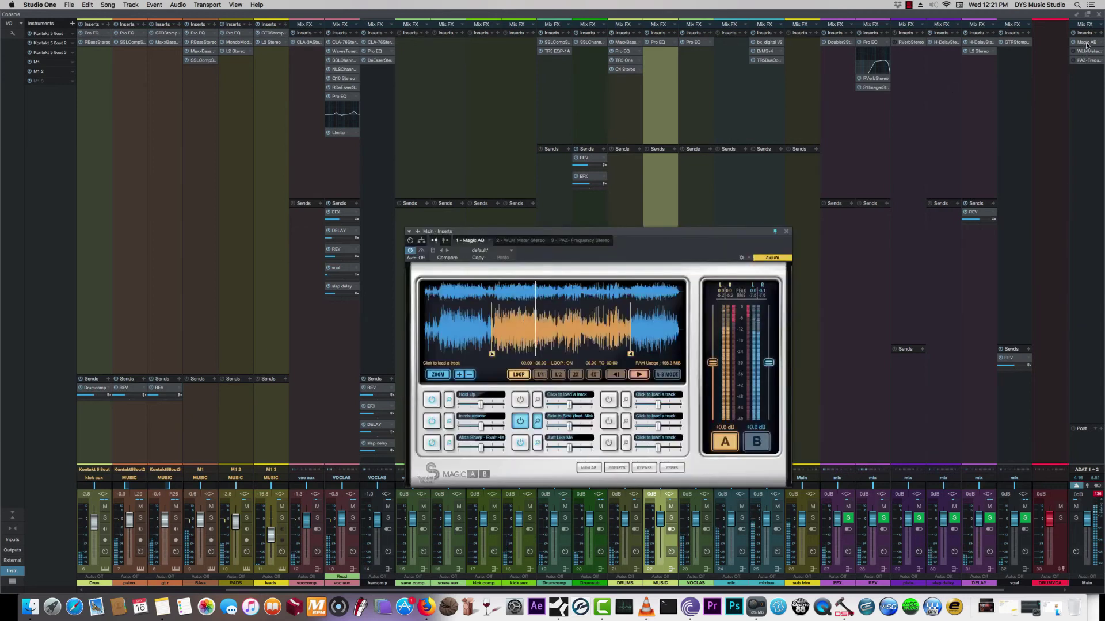
key(F3)
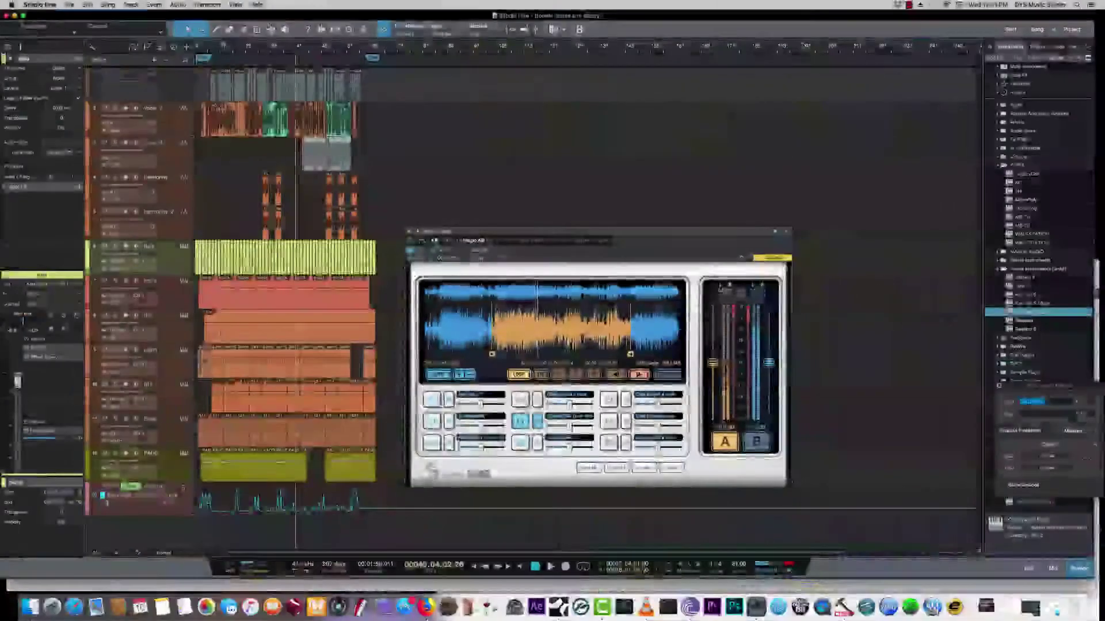
click(240, 48)
key(space)
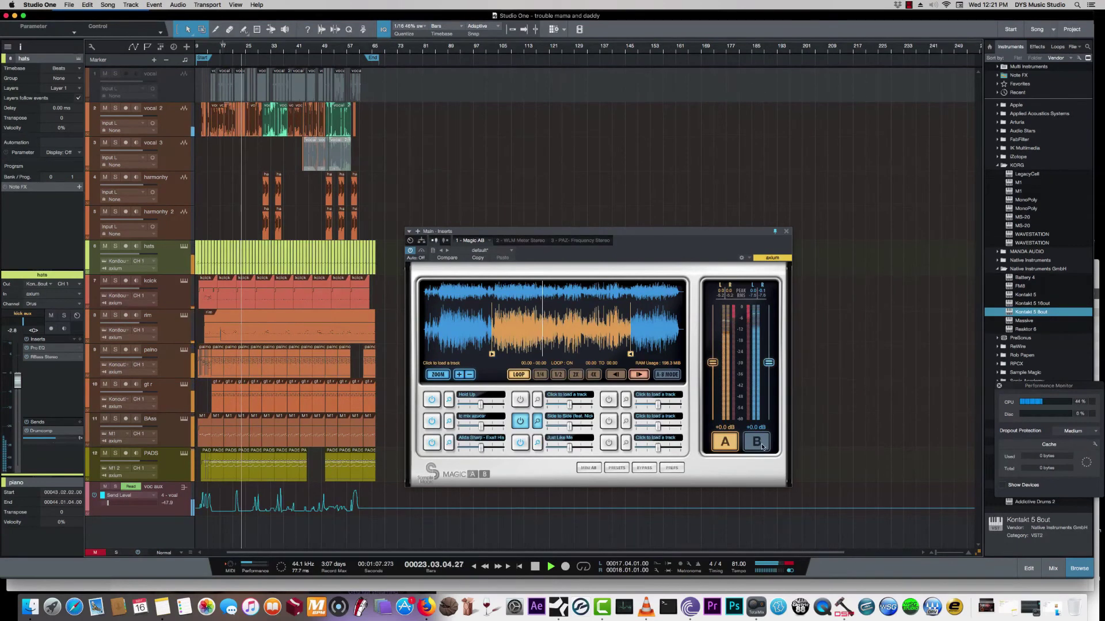
click(1053, 568)
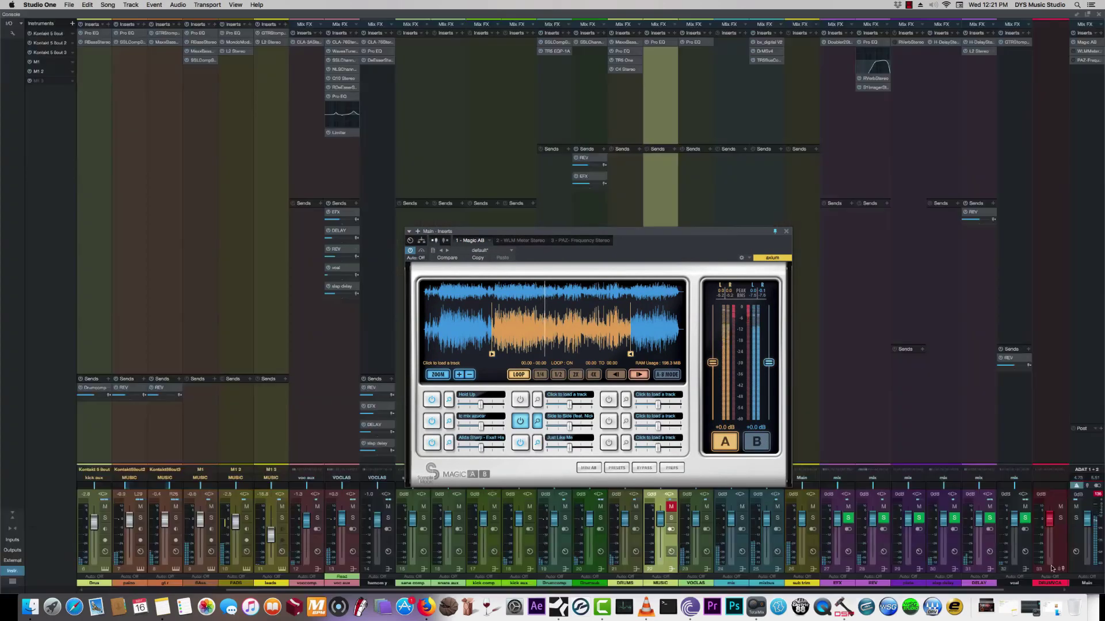
click(670, 507)
Step: Switch Magic AB between the reference and the mix several times
click(756, 442)
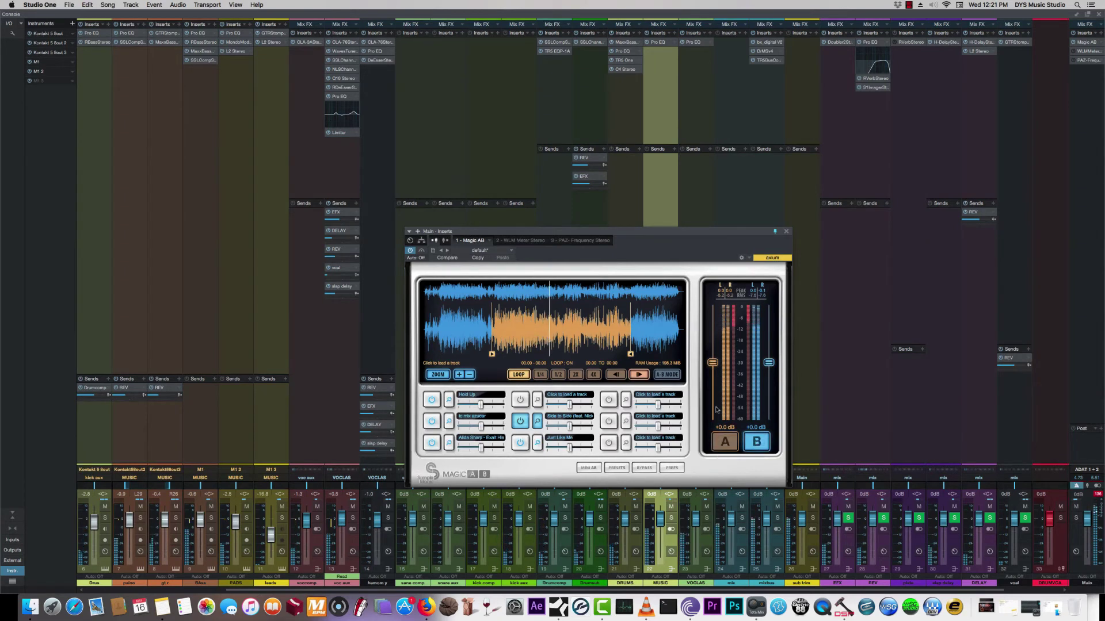
click(725, 447)
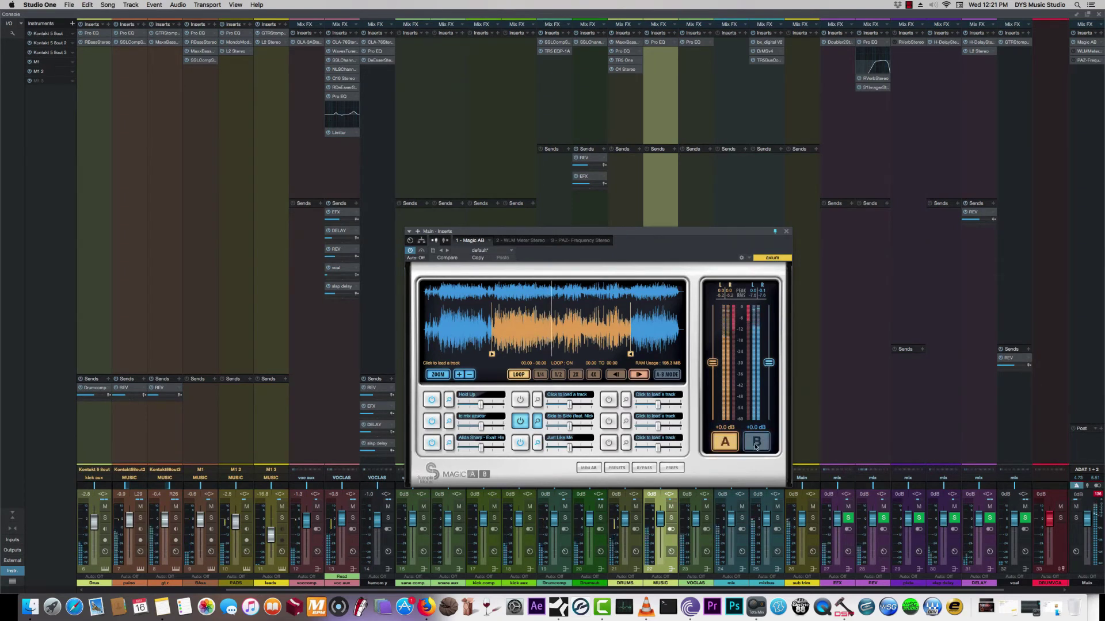
click(758, 443)
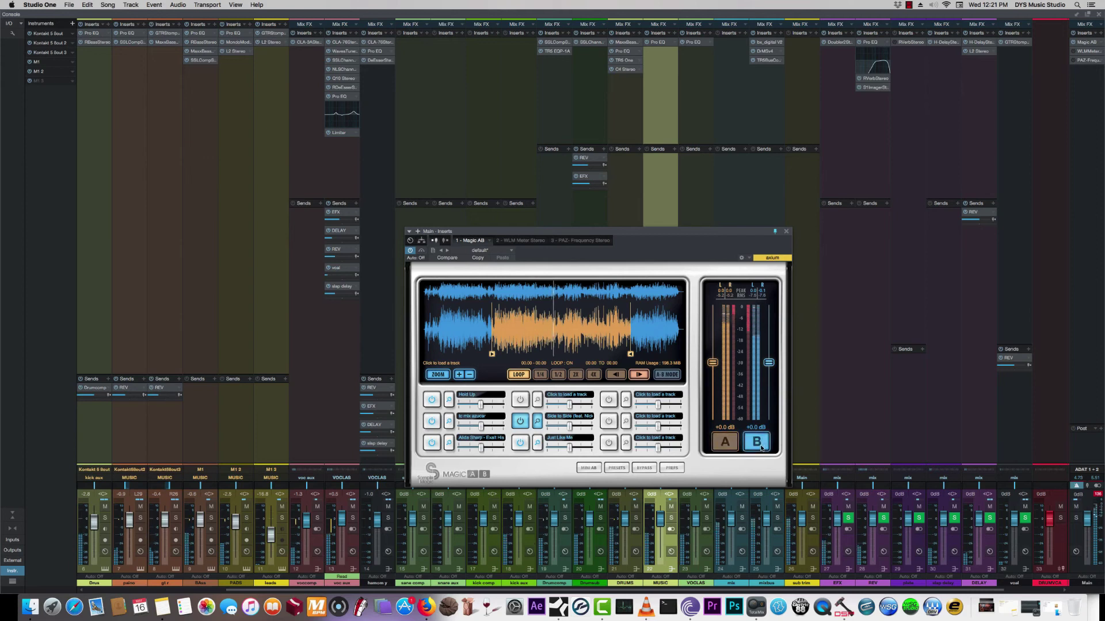
click(759, 445)
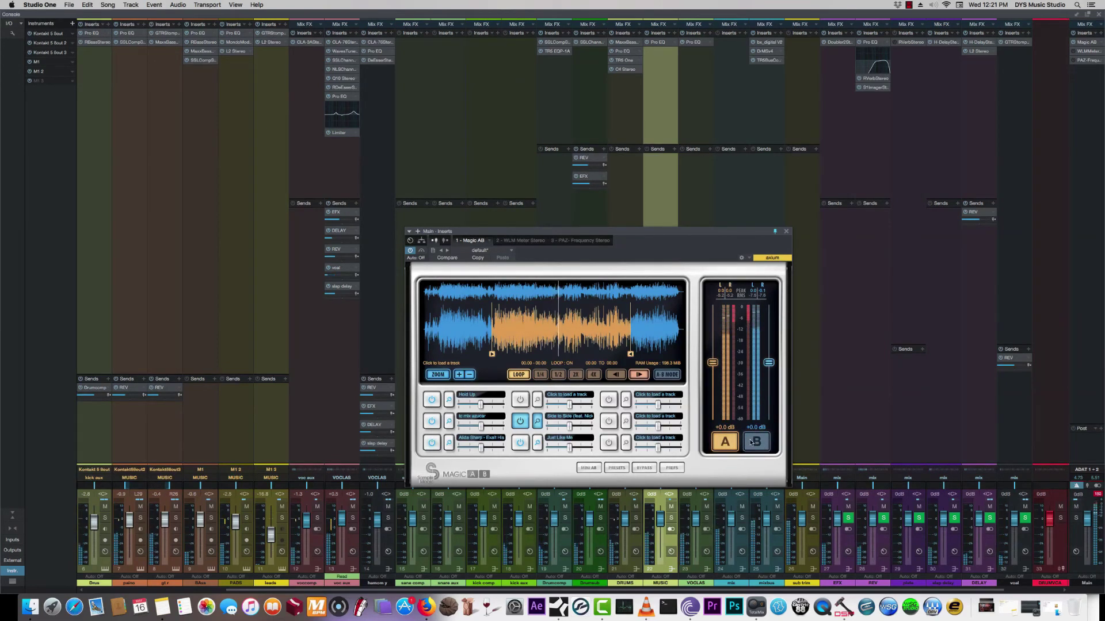
click(757, 442)
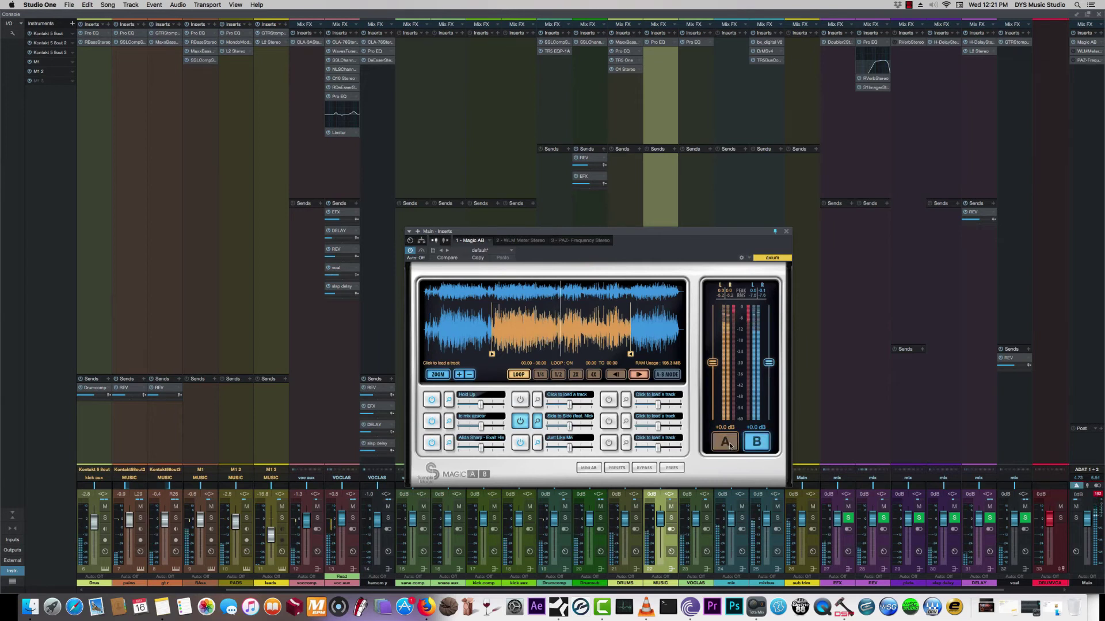
click(725, 443)
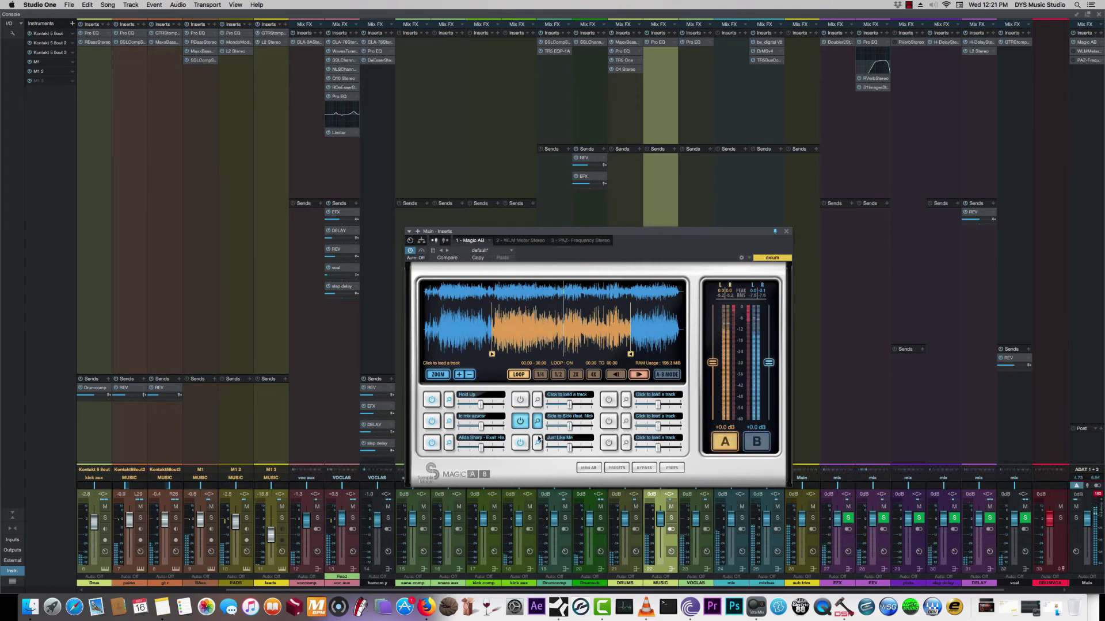
Step: Enable the Just Like Me slot, listen to it, and return to the mix
click(522, 443)
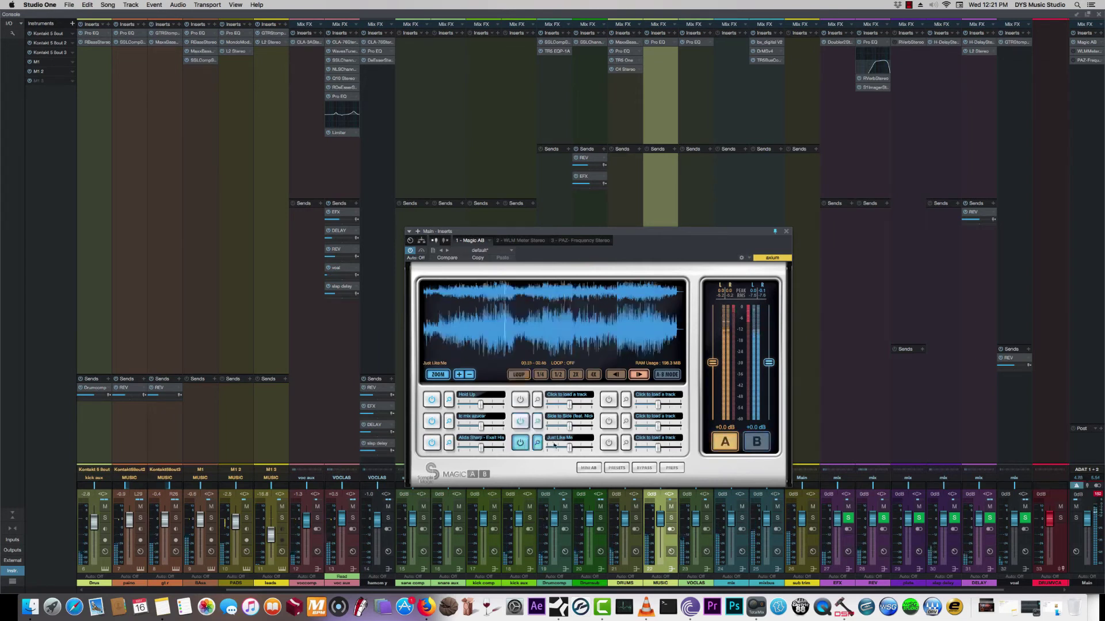
click(756, 445)
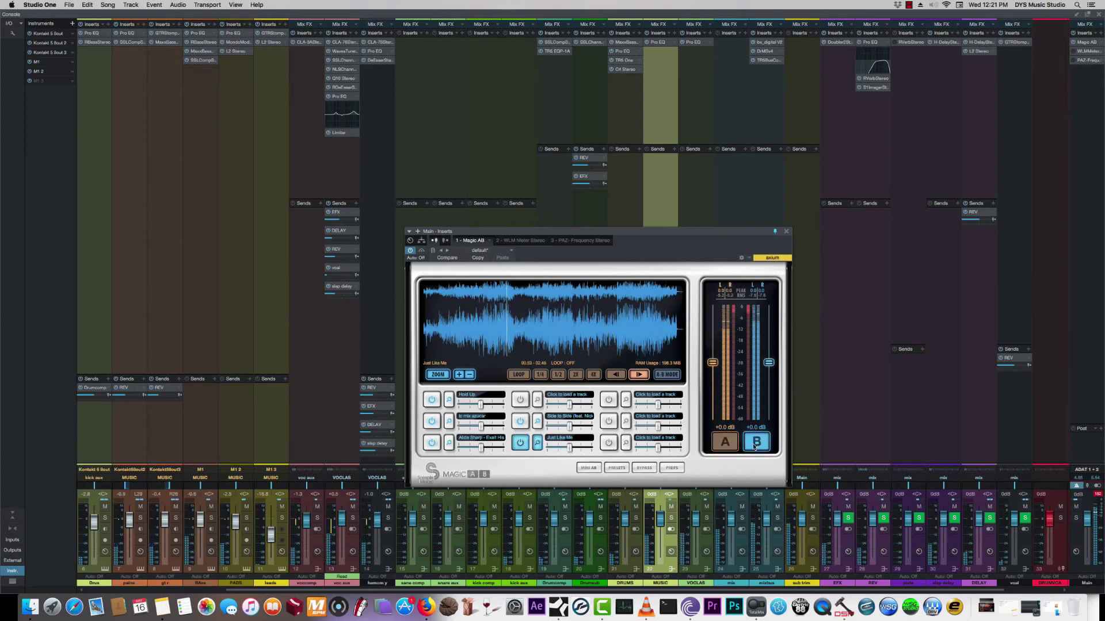
click(722, 445)
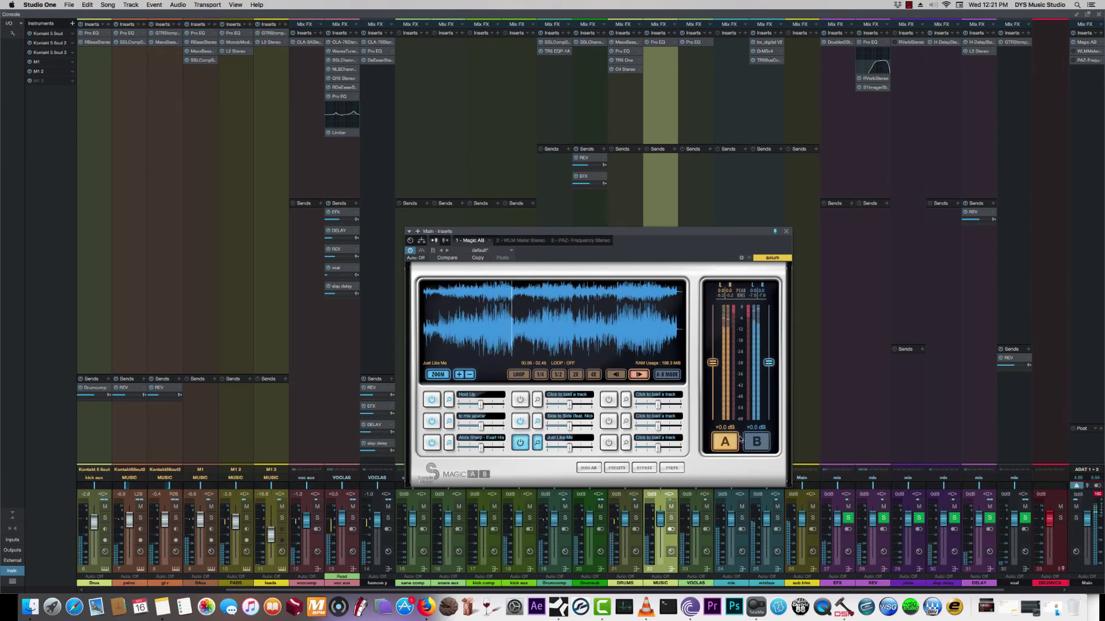
Step: Open the TR5 Bus Compressor and the Main bus WLM Meter, arranging both windows side by side
click(766, 62)
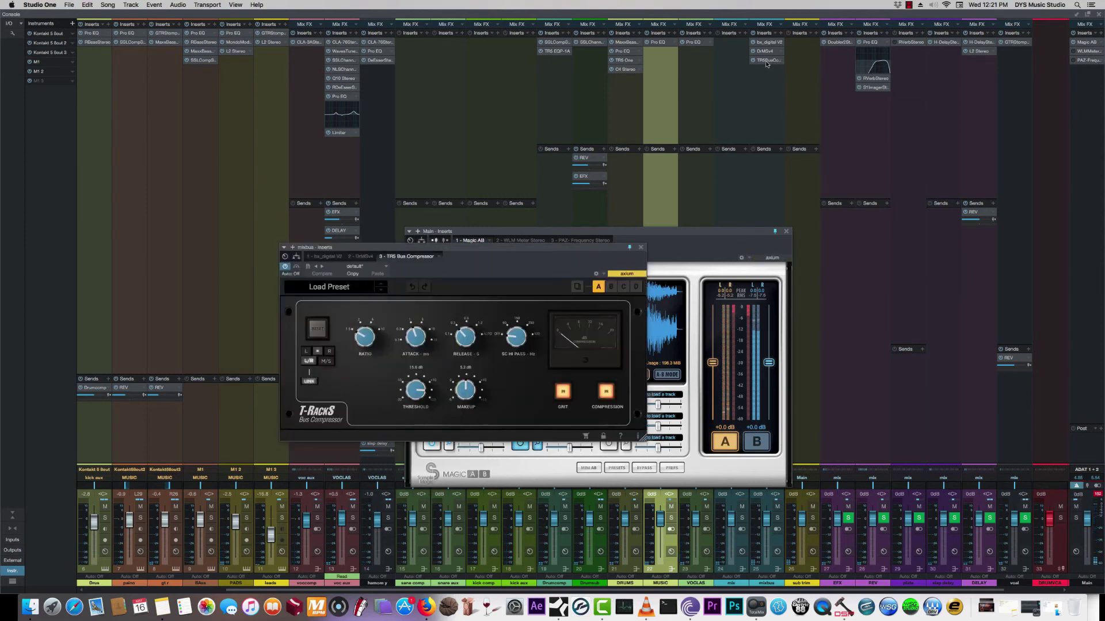
mouse_move(630, 248)
mouse_down()
mouse_move(518, 242)
mouse_move(692, 212)
mouse_up()
click(1084, 50)
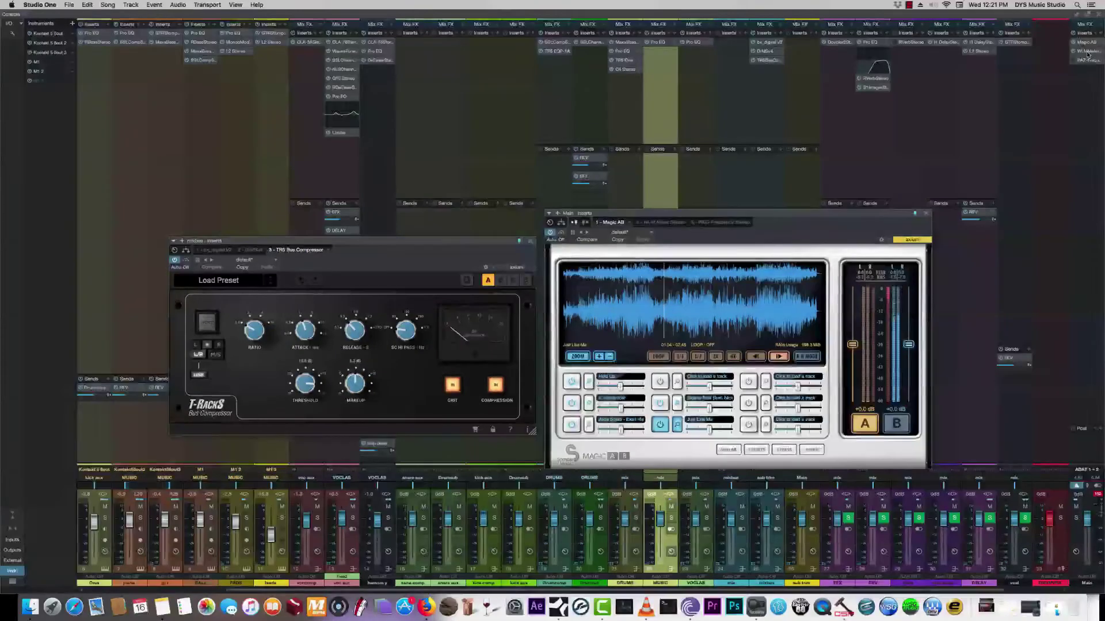
drag(529, 107, 671, 138)
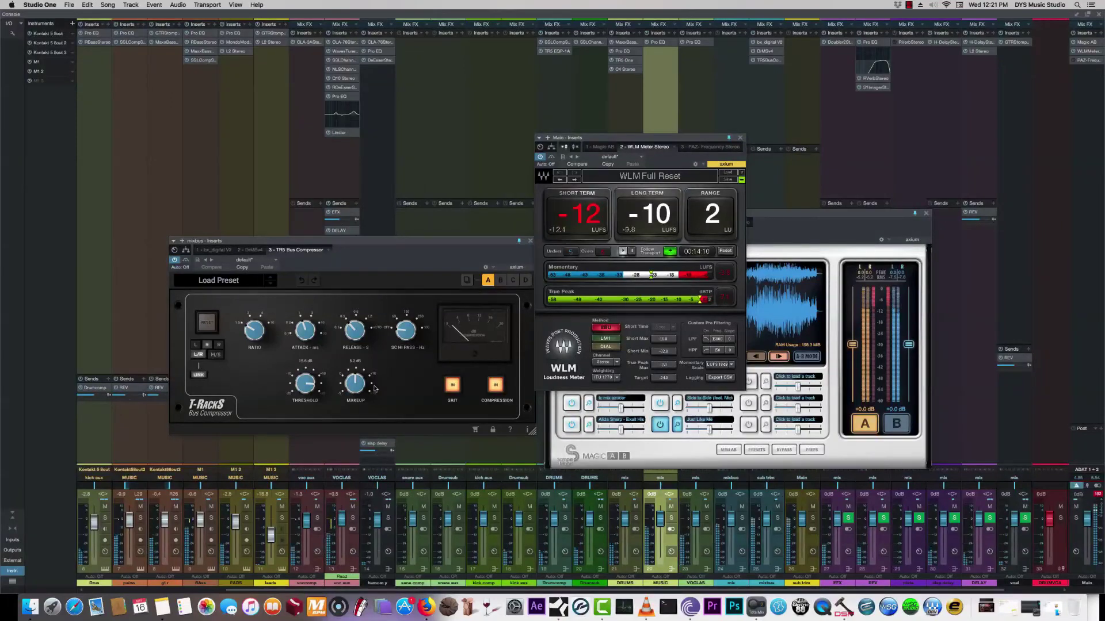
Step: Toggle Magic AB between the reference and the mix twice
click(354, 390)
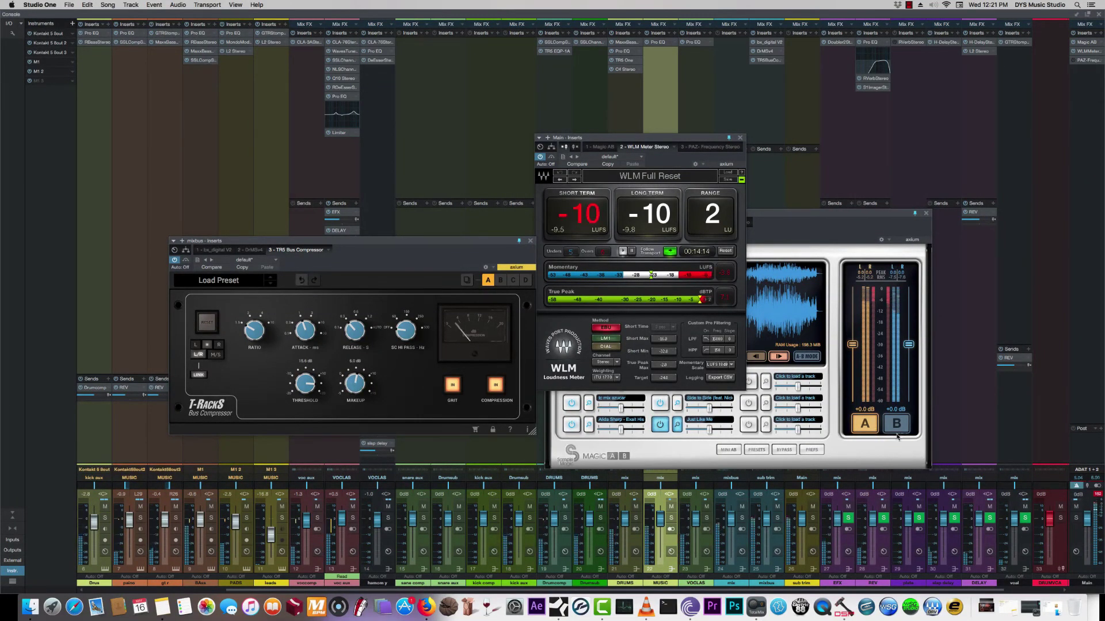
click(896, 424)
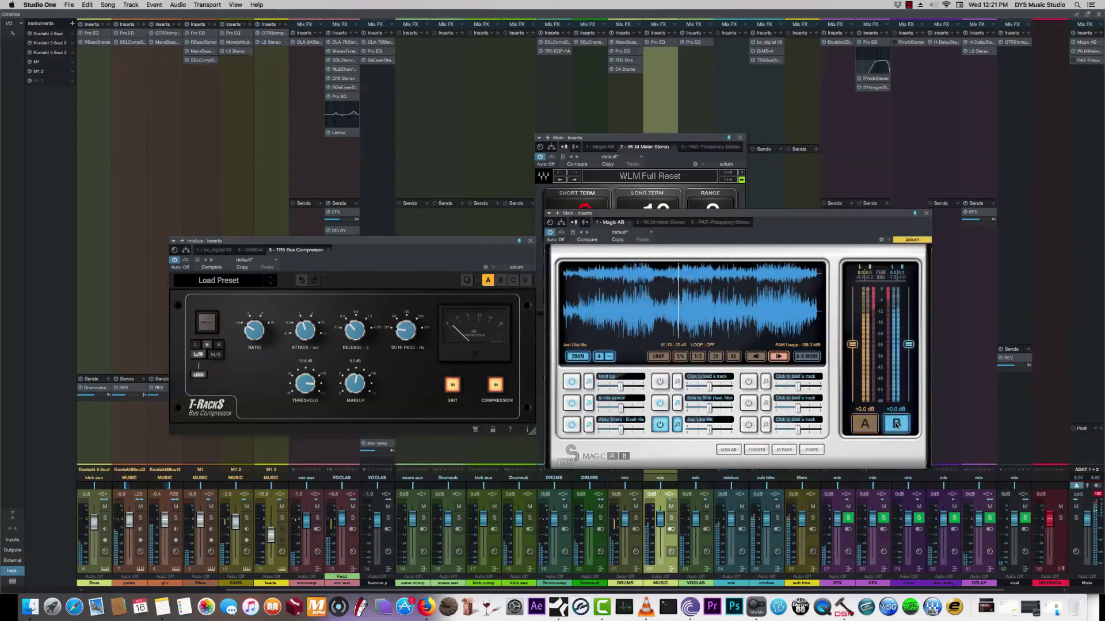
click(863, 424)
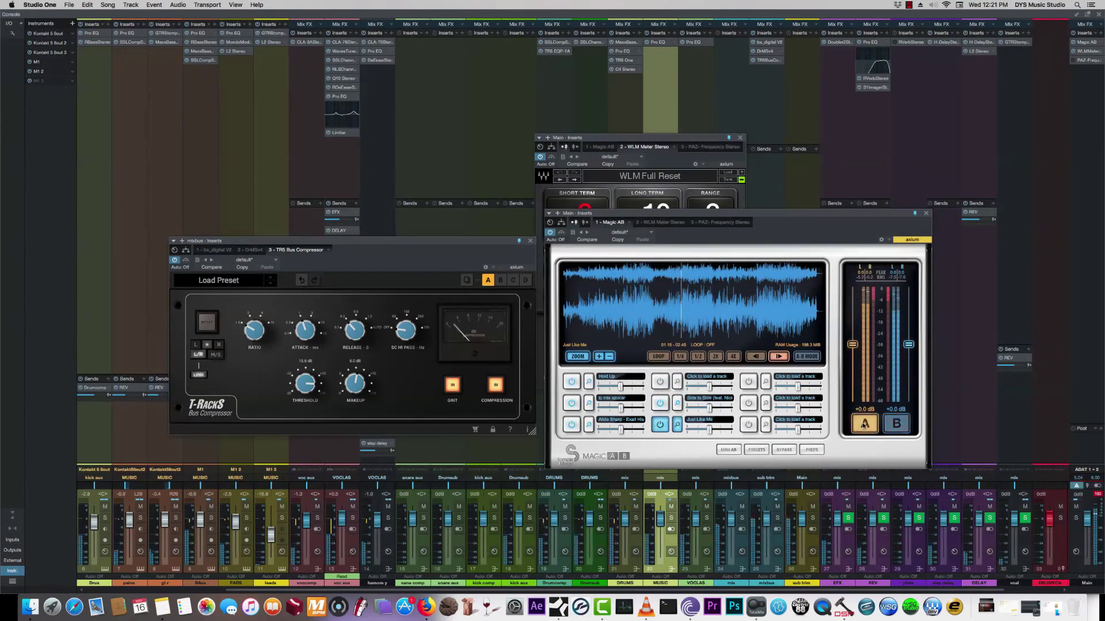
click(898, 425)
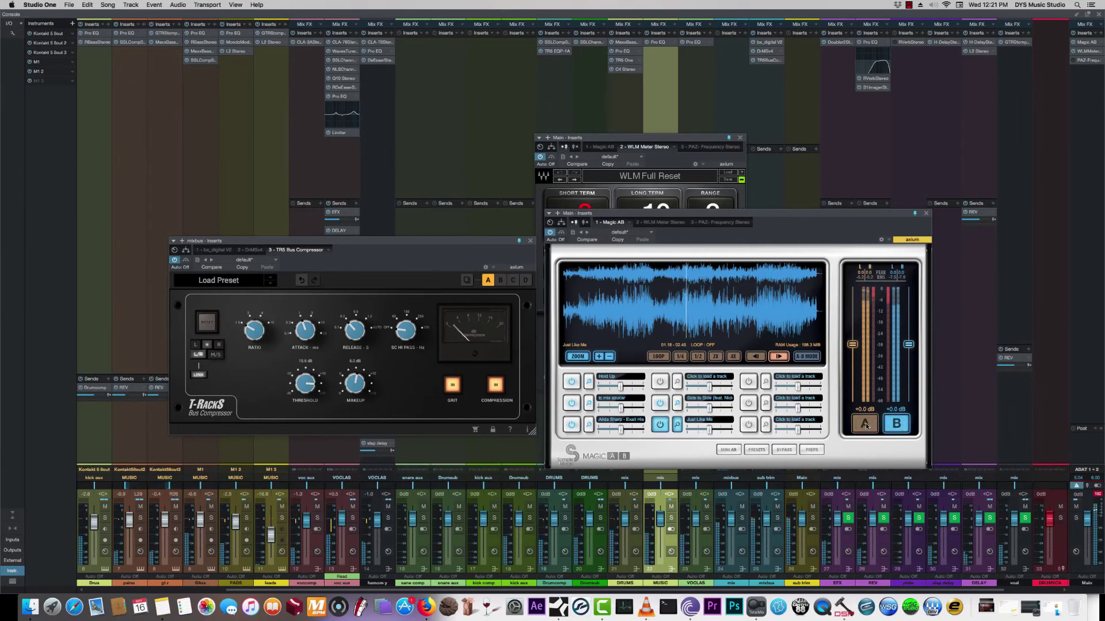
click(863, 424)
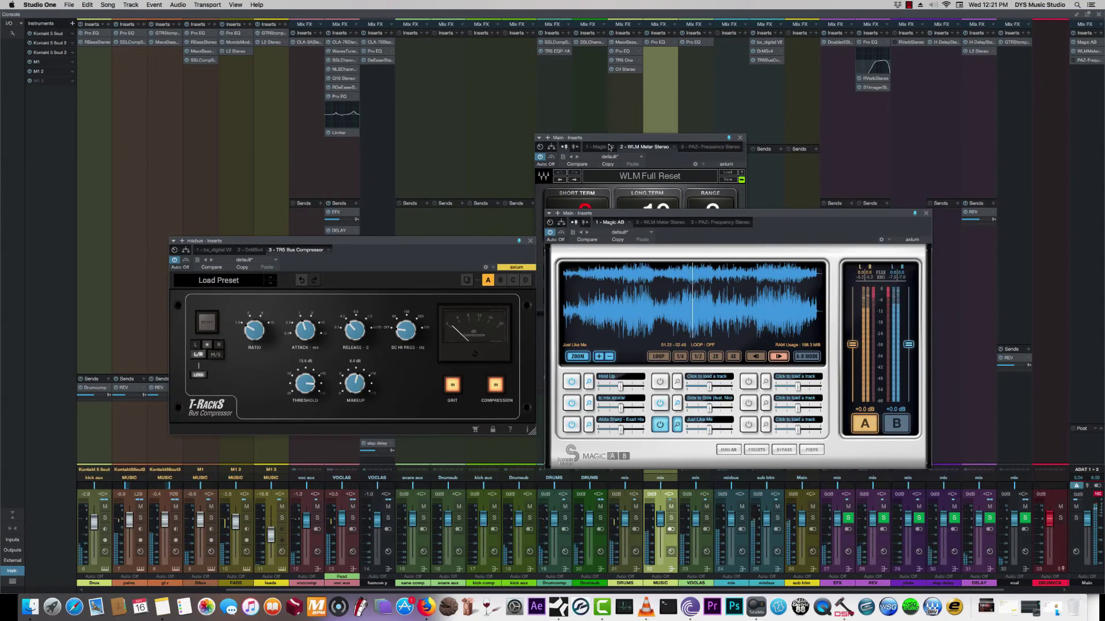
Step: Watch WLM while comparing, then loop the Side to Side reference and return to the mix
click(618, 147)
click(896, 424)
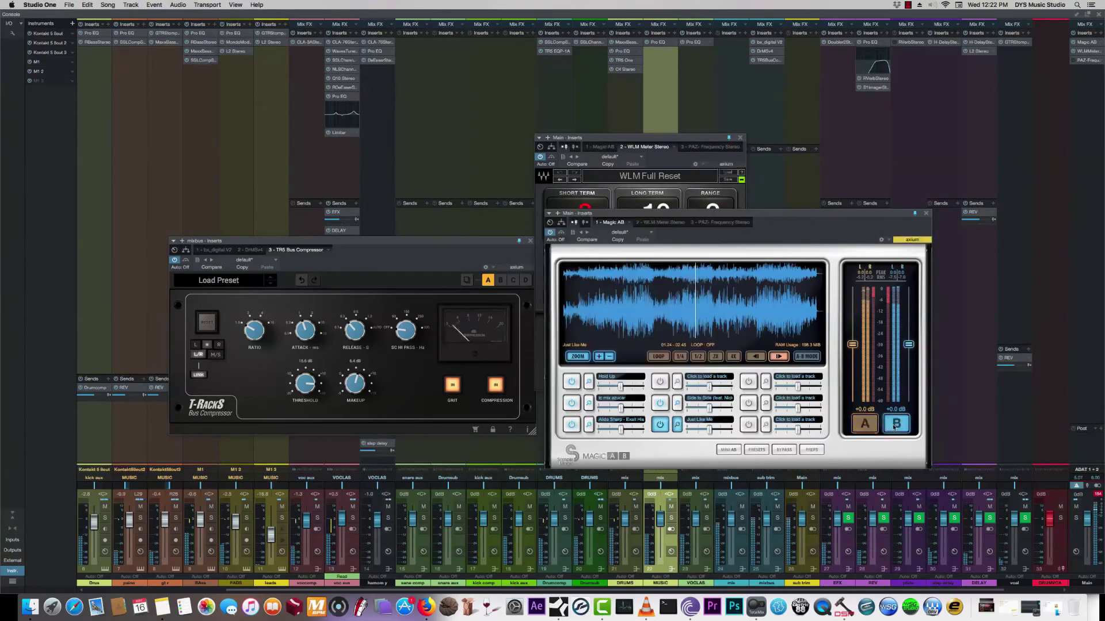
click(864, 424)
click(896, 424)
click(661, 402)
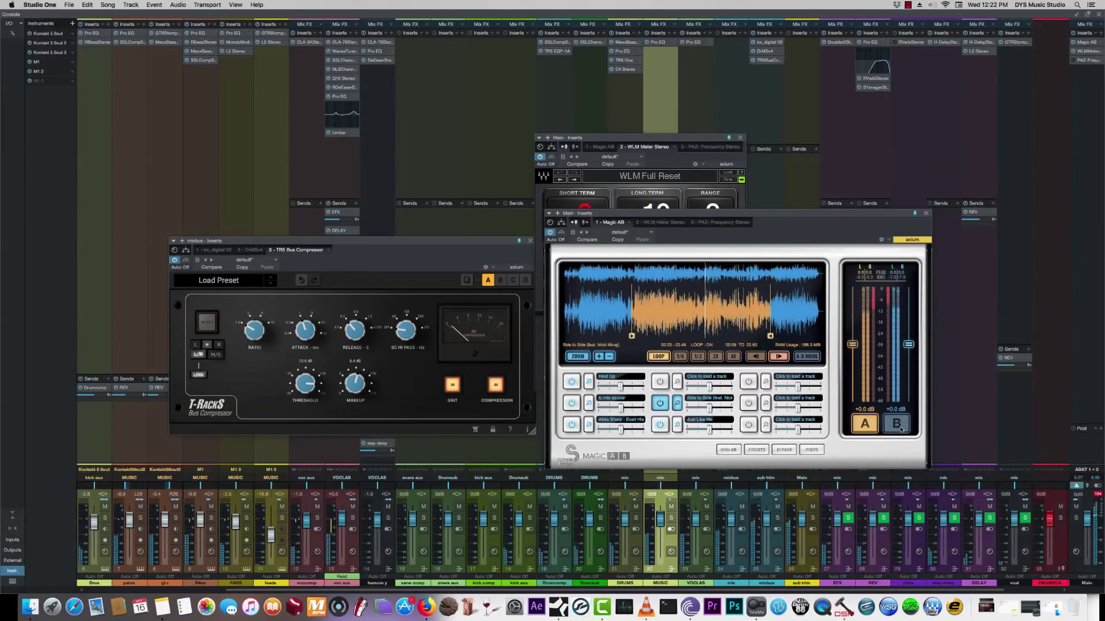
click(896, 424)
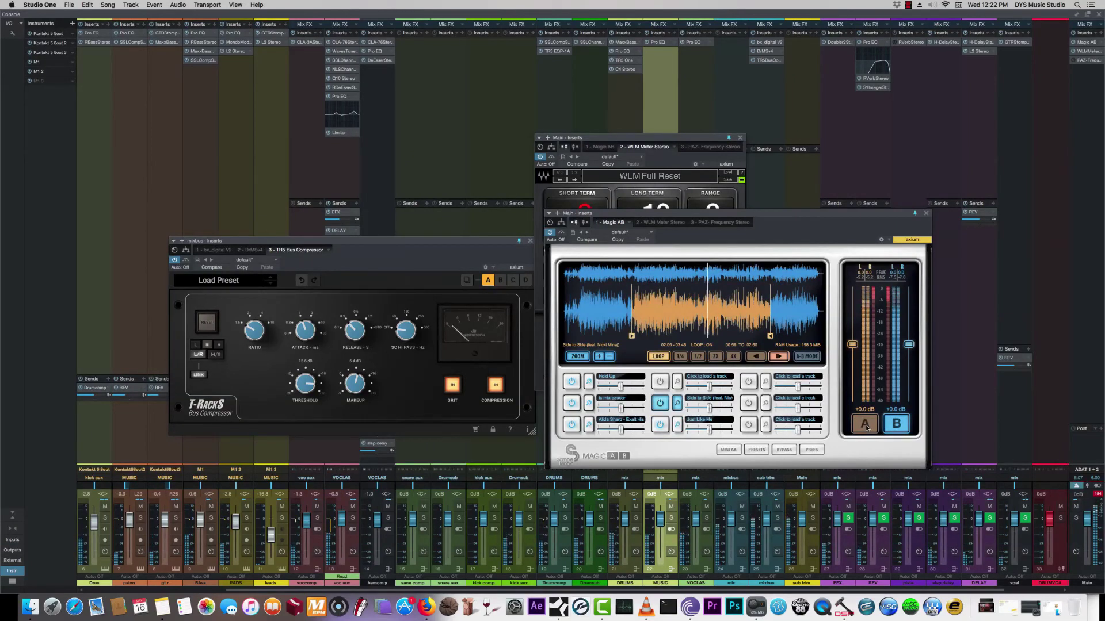
click(866, 427)
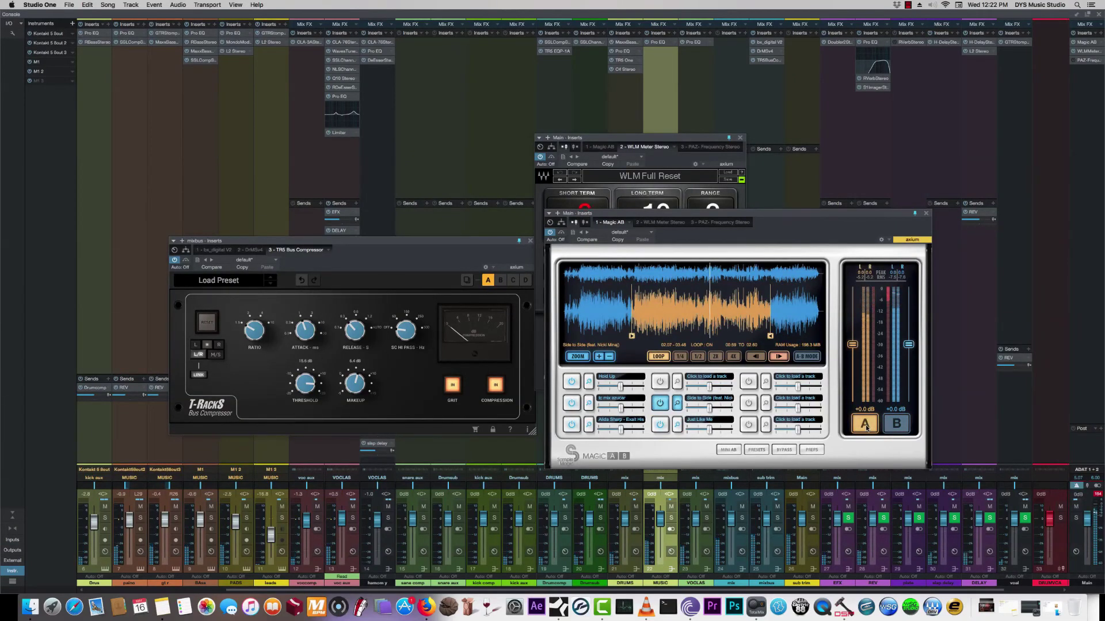
Step: Check the loudness meter, stop playback, and close the bus compressor
click(609, 146)
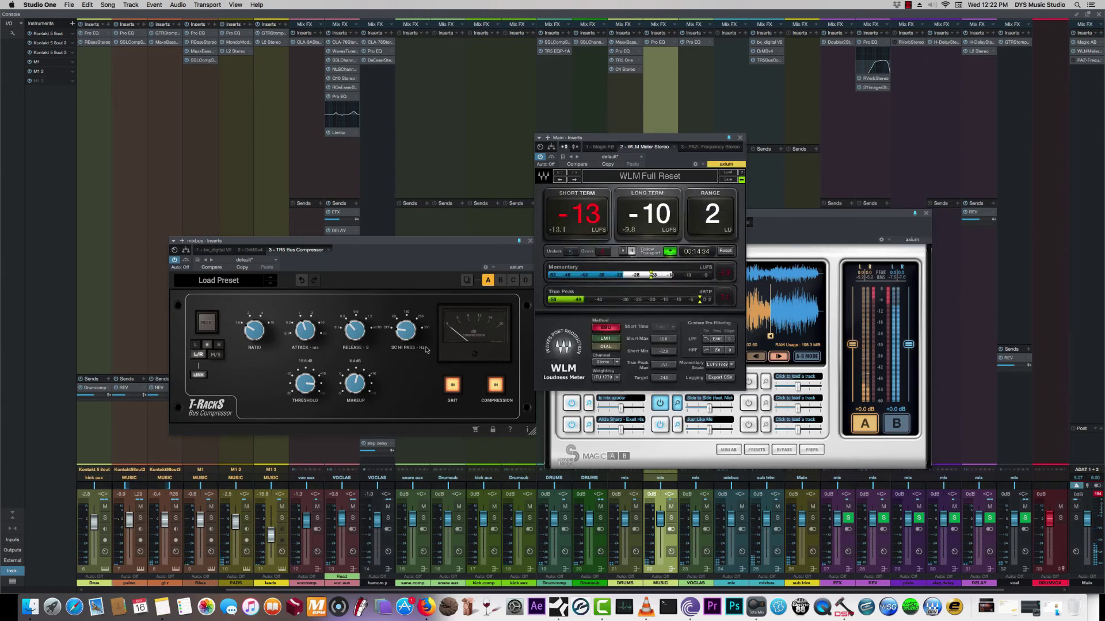
click(356, 387)
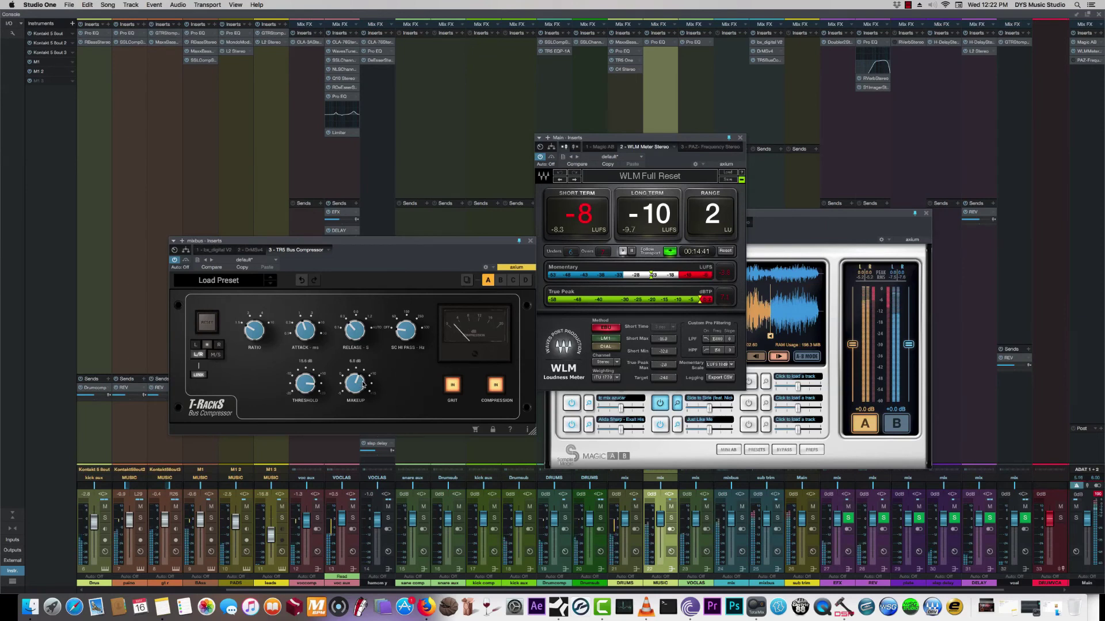
key(space)
click(530, 241)
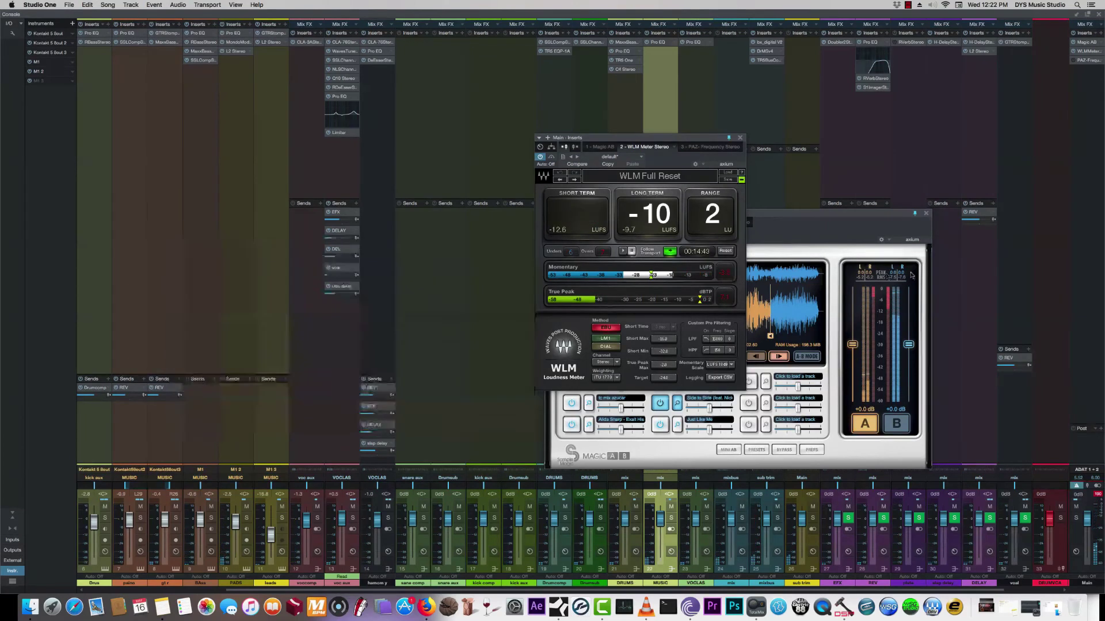
Step: Close Magic AB and WLM, then briefly open and close TR5 EQP-1A and TR5 One
click(732, 139)
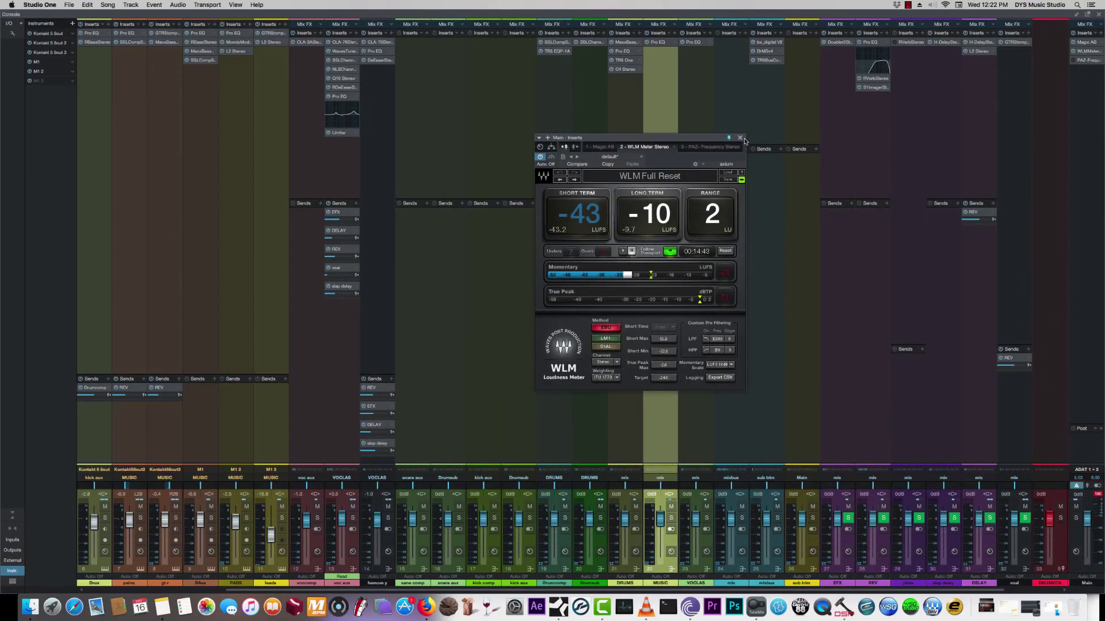
click(740, 138)
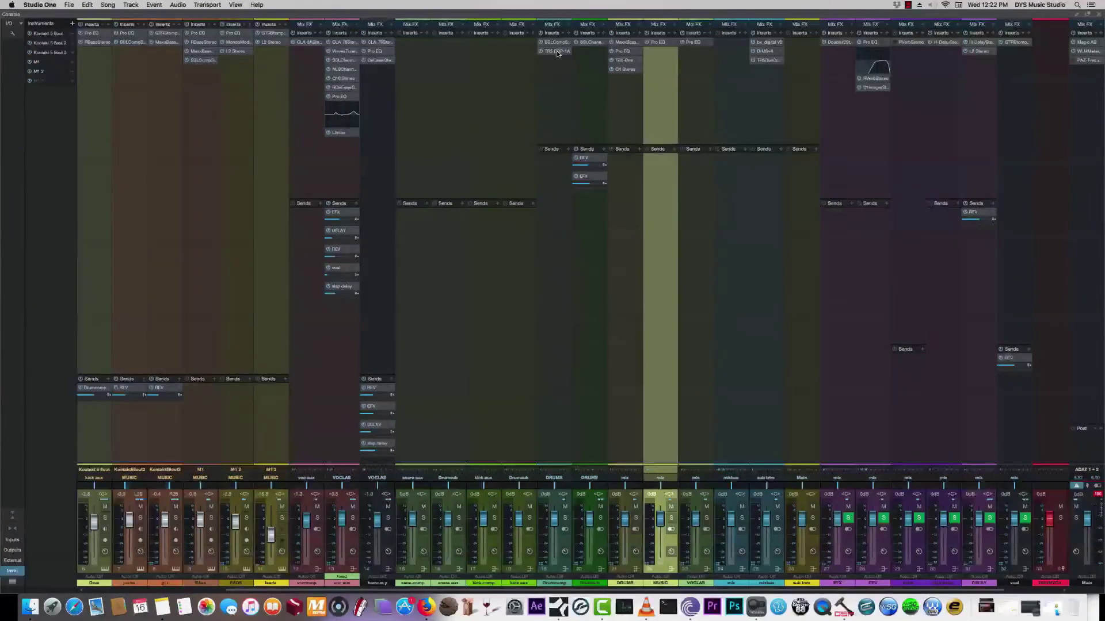
click(557, 52)
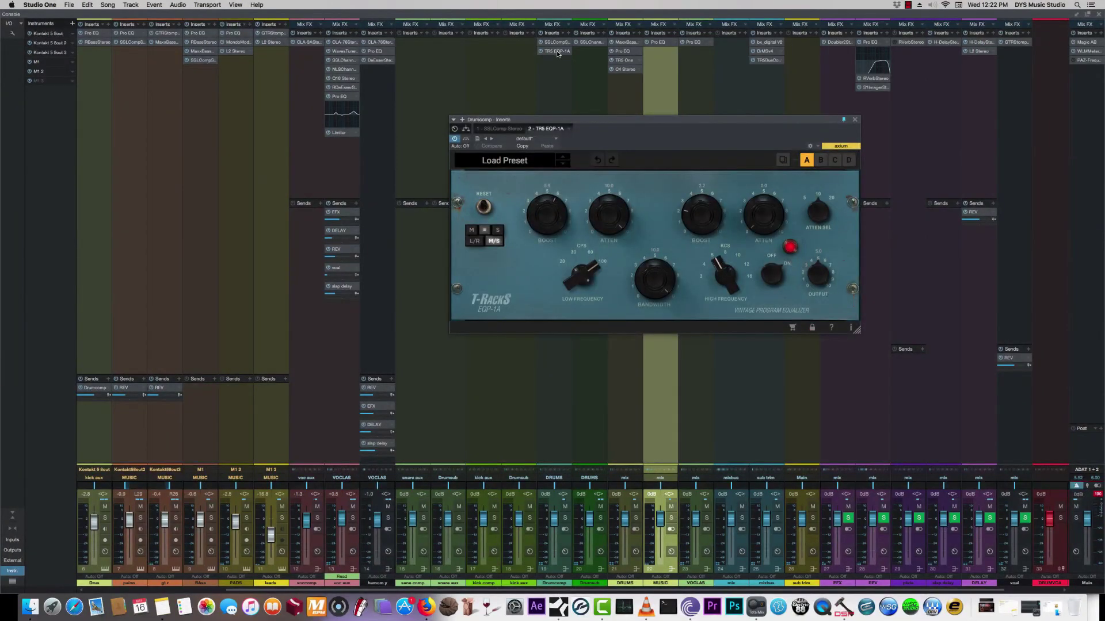
click(856, 121)
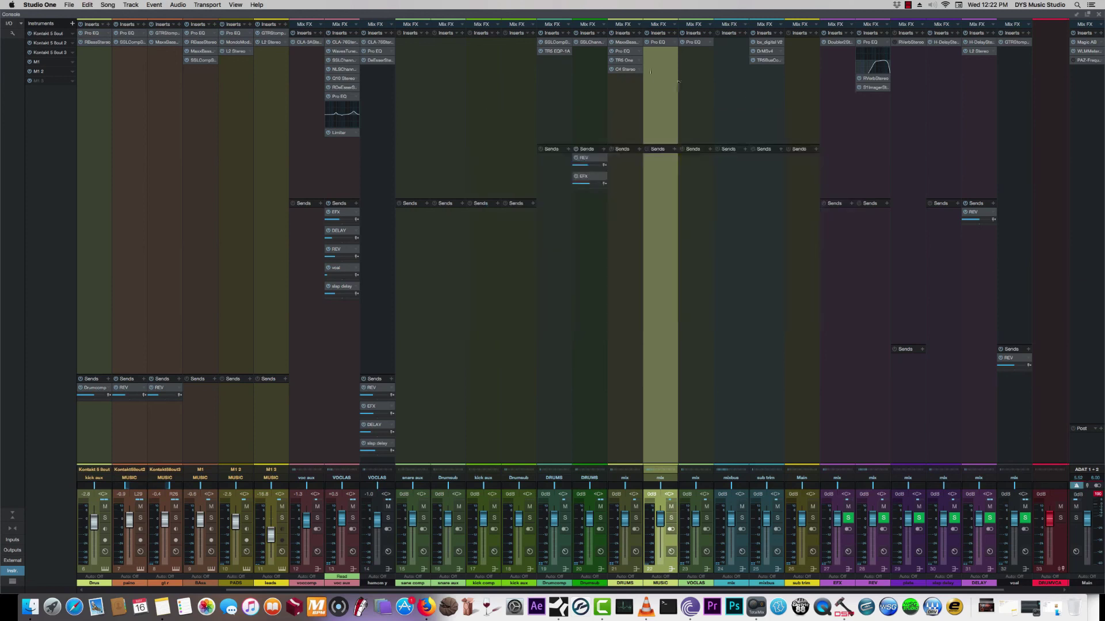
click(629, 64)
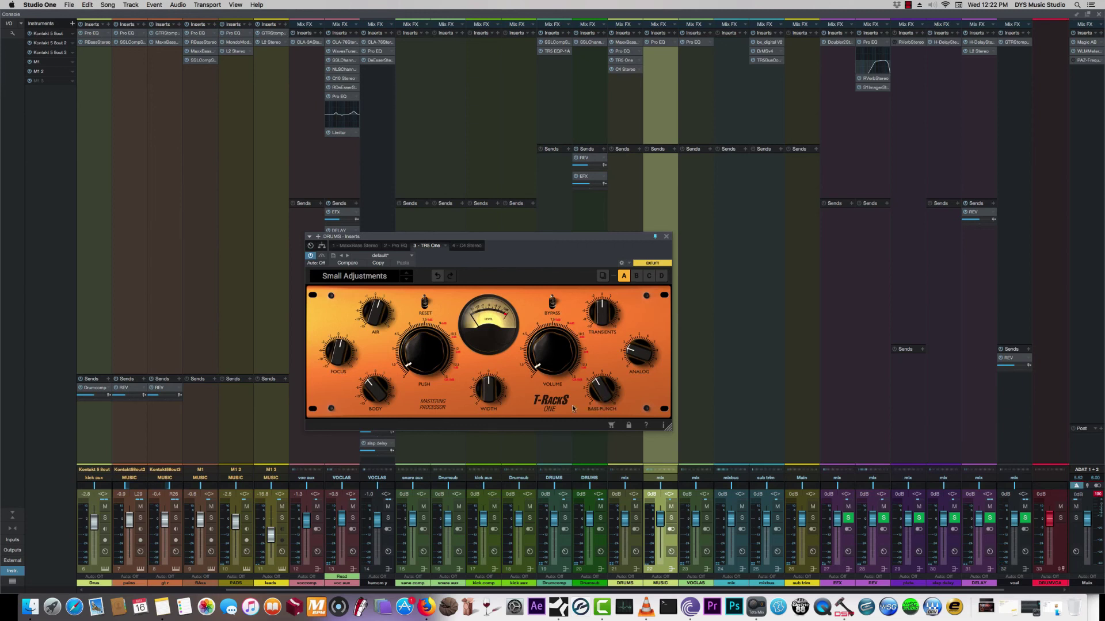
click(668, 236)
Step: Close the Console, select the harmonhy 2 track, and bring up the studio's YouTube page in Firefox
key(F3)
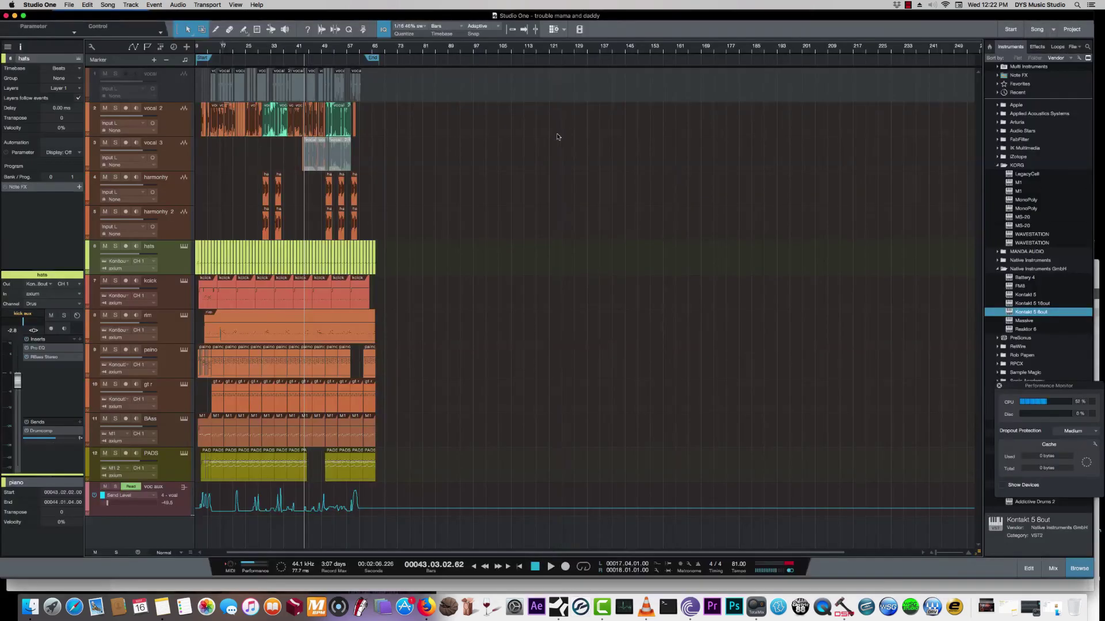
drag(936, 554, 932, 554)
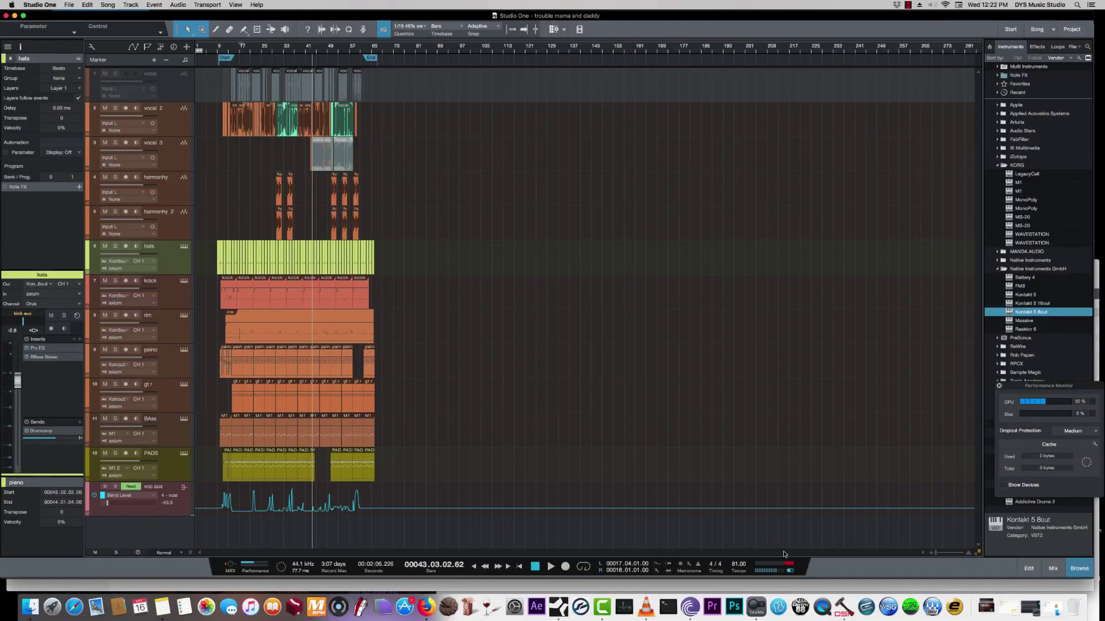
click(184, 227)
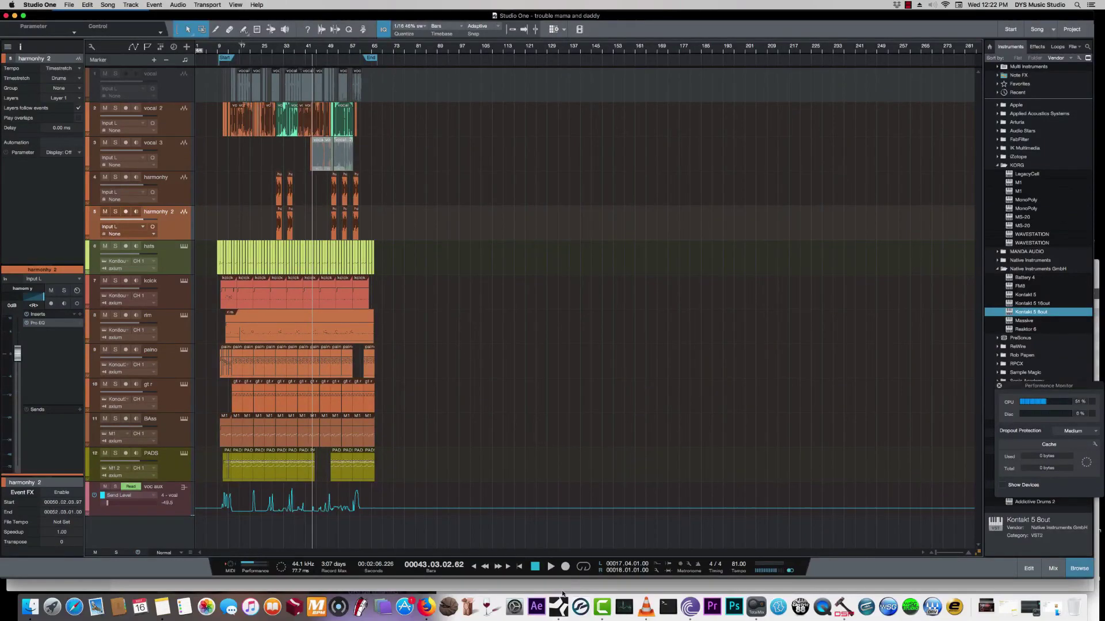
click(427, 607)
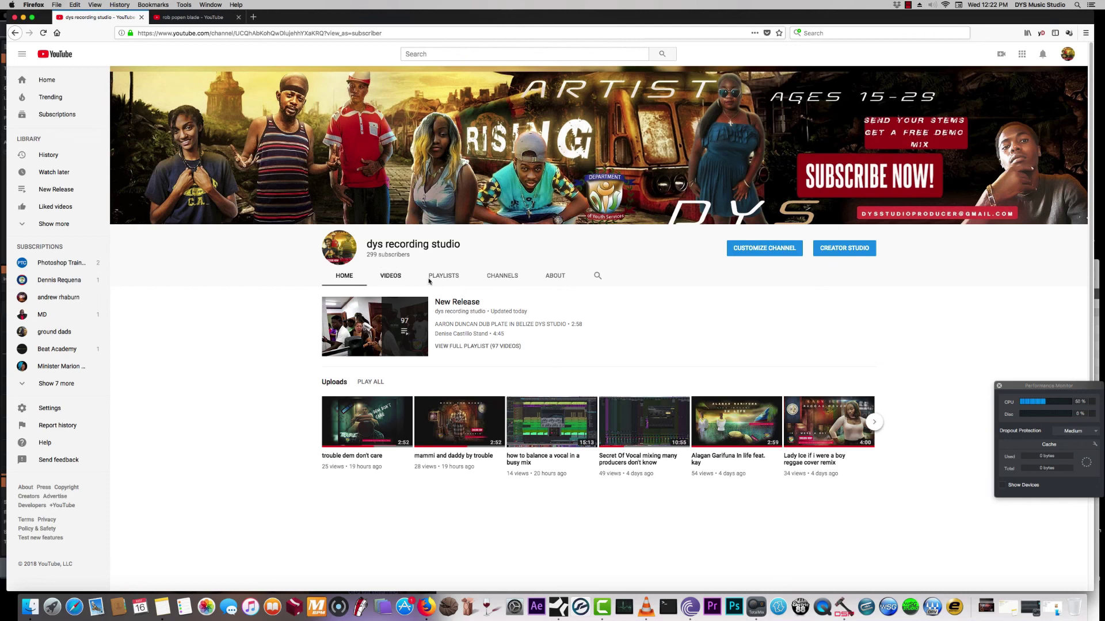
mouse_move(367, 423)
mouse_move(828, 423)
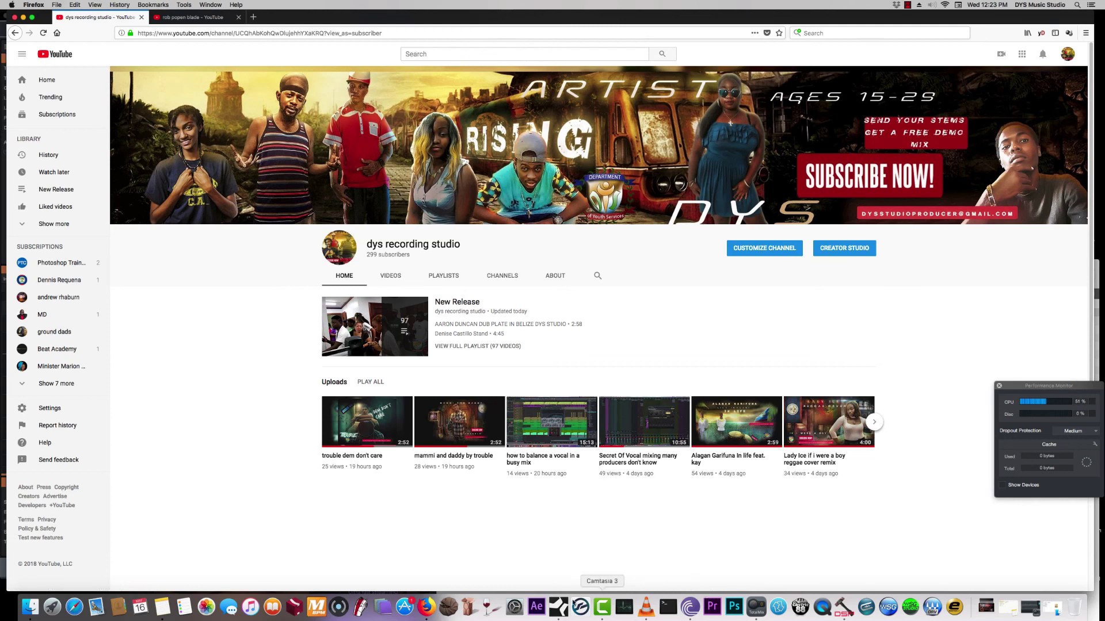
click(602, 607)
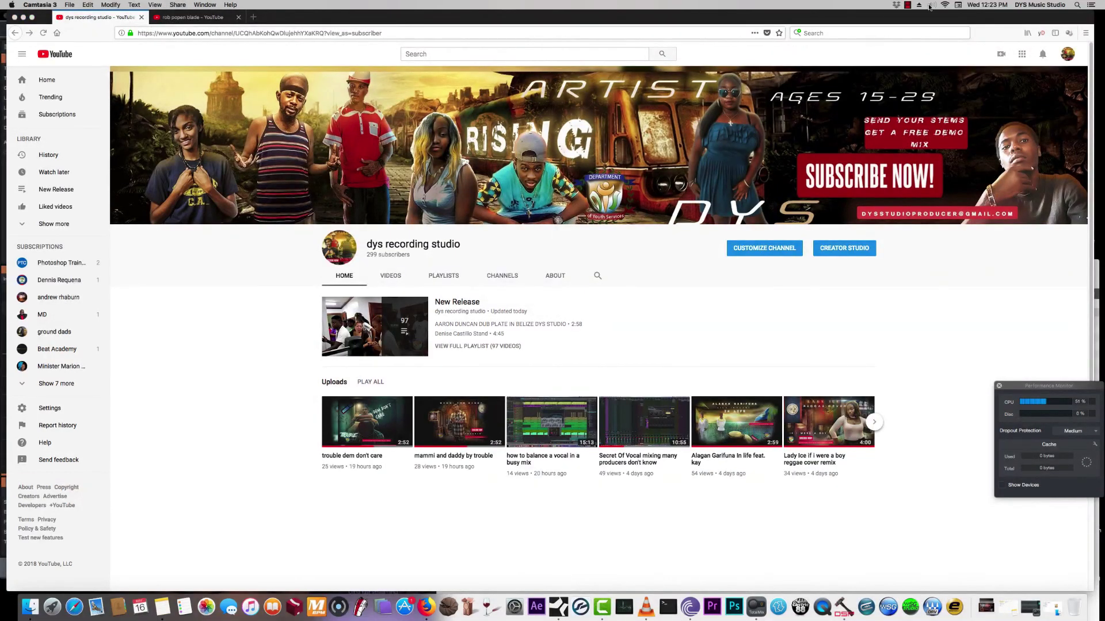